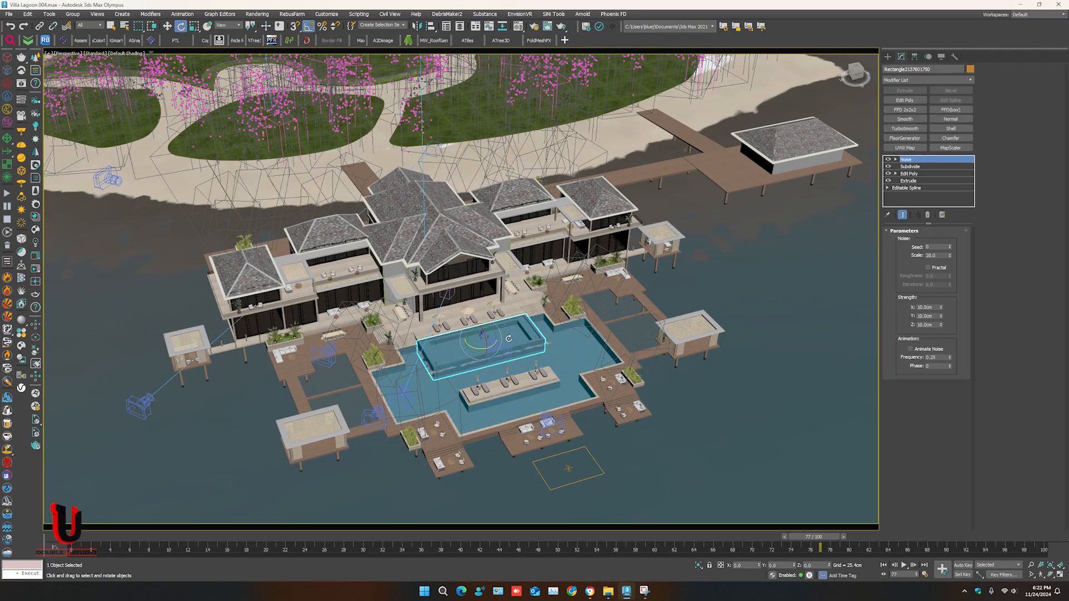
{"action": "key", "text": "w"}
{"action": "middle_click_drag", "start_coordinate": [441, 250], "coordinate": [533, 236]}
{"action": "scroll", "coordinate": [533, 235], "scroll_direction": "up", "scroll_amount": 4}
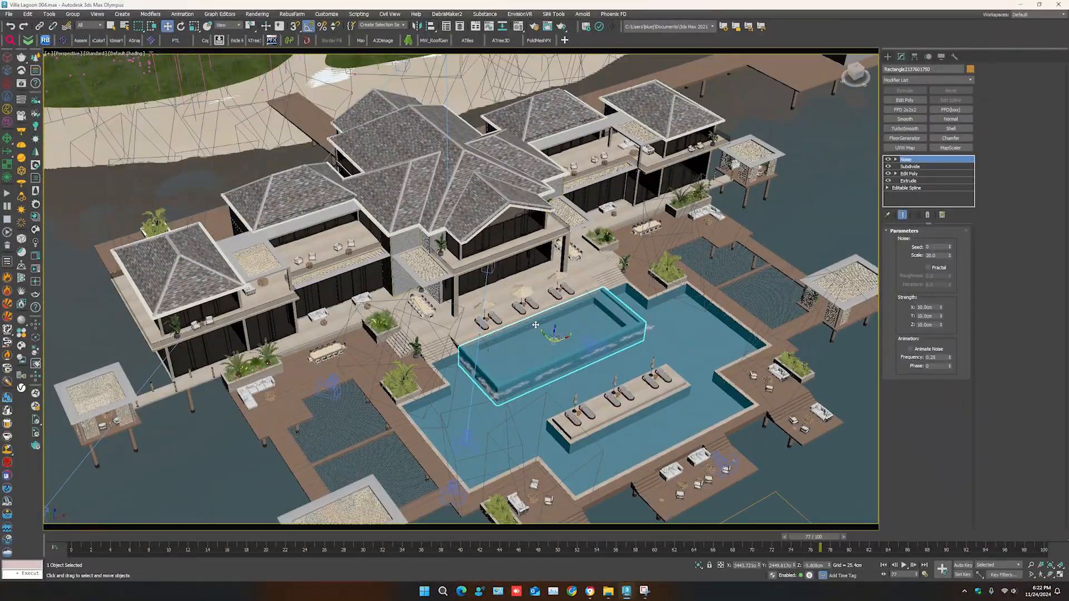
{"action": "scroll", "coordinate": [524, 324], "scroll_direction": "up", "scroll_amount": 2}
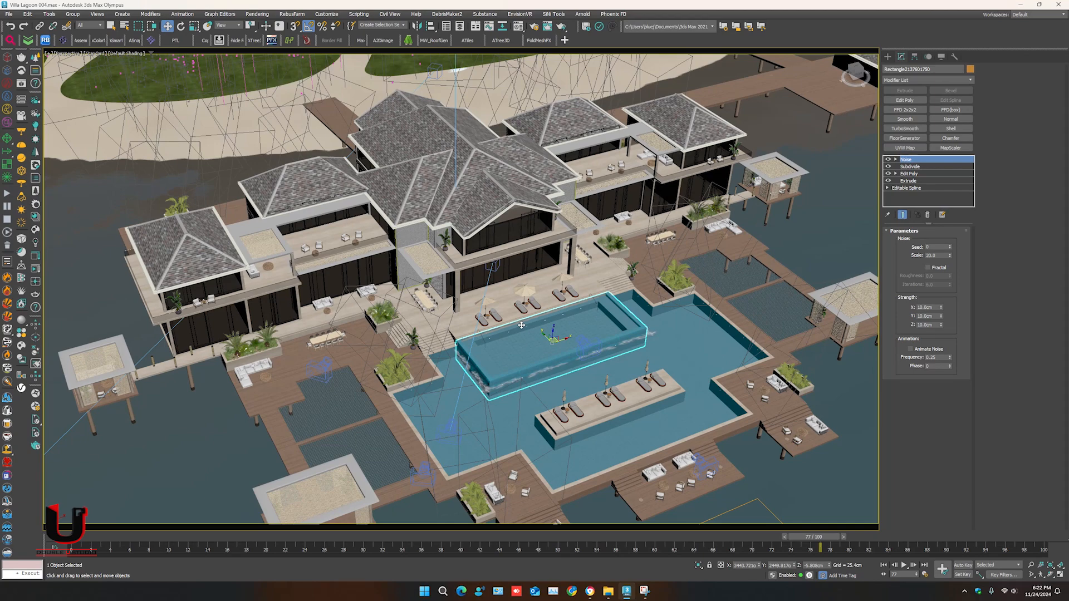
- Review the scene's asset file paths and statuses in Asset Tracking from the maps down to the render outputs
{"action": "key", "text": "shift+t"}
{"action": "scroll", "coordinate": [257, 226], "scroll_direction": "up", "scroll_amount": 10}
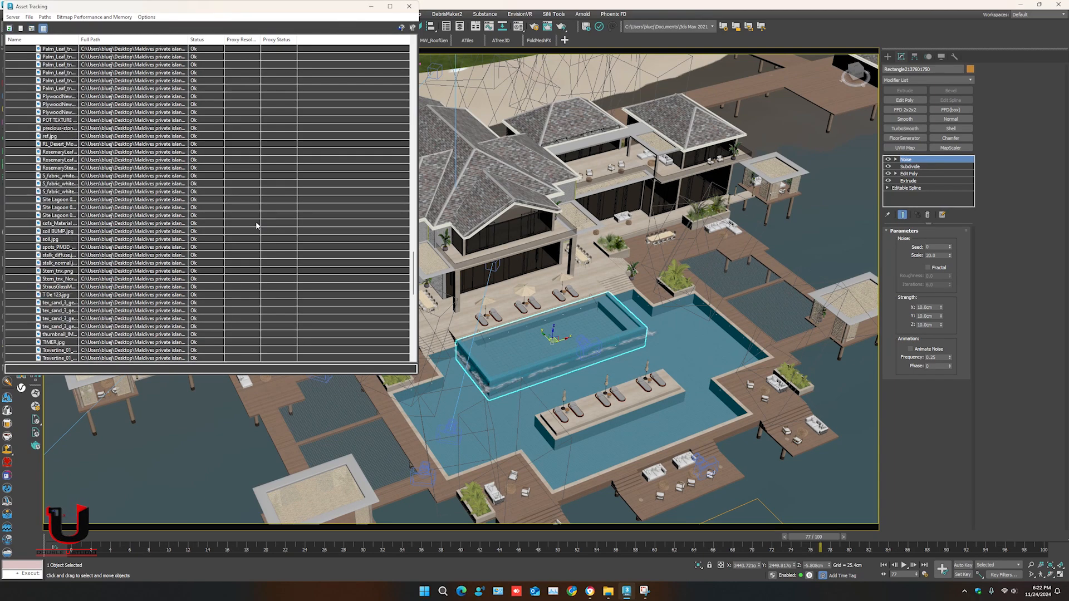
{"action": "left_click_drag", "start_coordinate": [284, 9], "coordinate": [385, 103]}
{"action": "scroll", "coordinate": [284, 284], "scroll_direction": "up", "scroll_amount": 15}
{"action": "scroll", "coordinate": [283, 284], "scroll_direction": "down", "scroll_amount": 20}
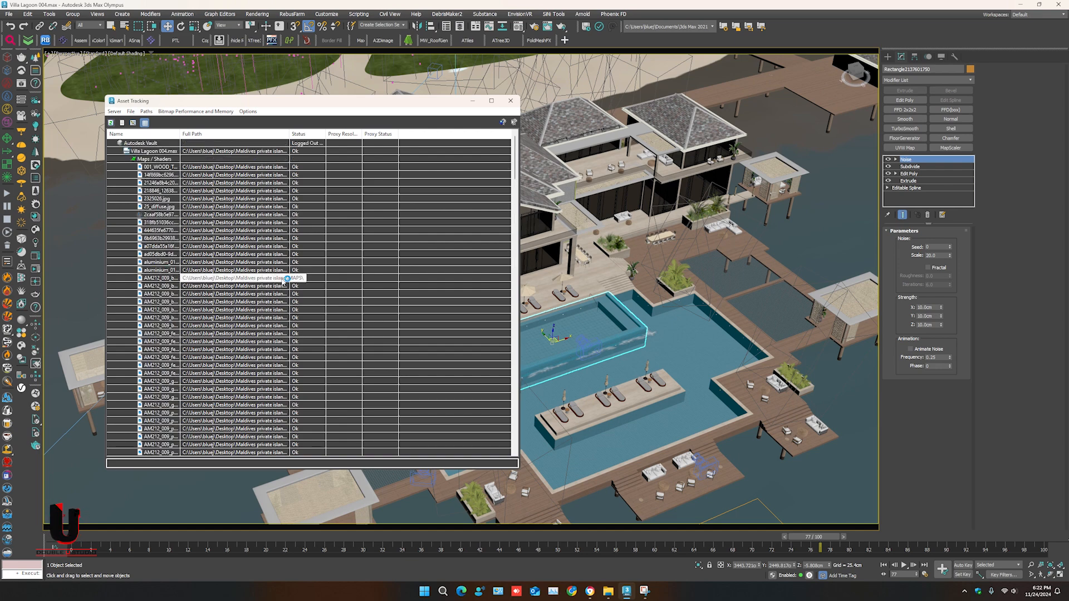
{"action": "scroll", "coordinate": [291, 226], "scroll_direction": "down", "scroll_amount": 15}
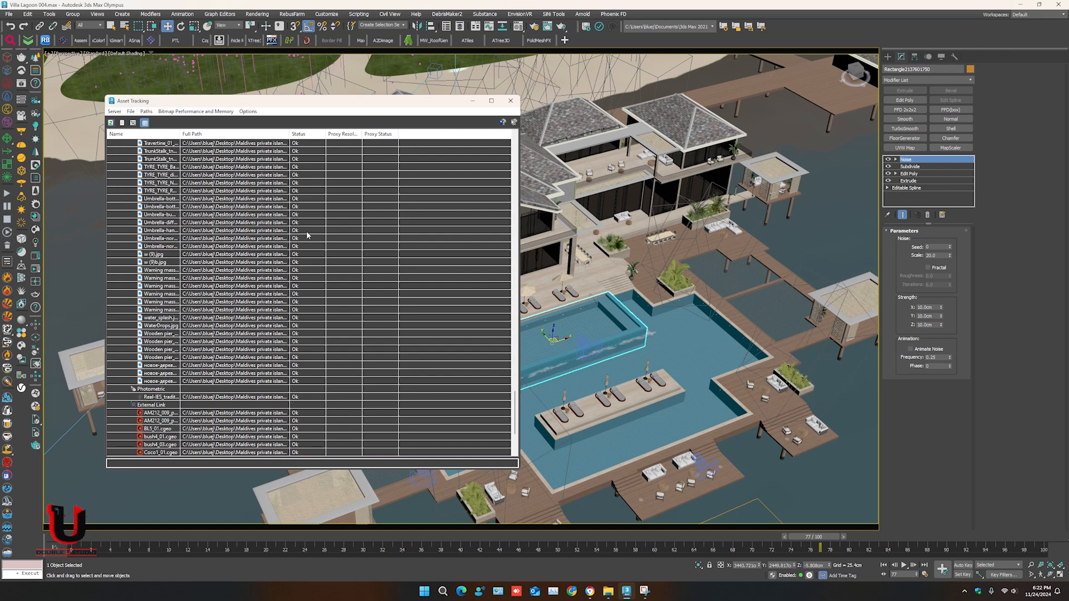
{"action": "left_click", "coordinate": [510, 101]}
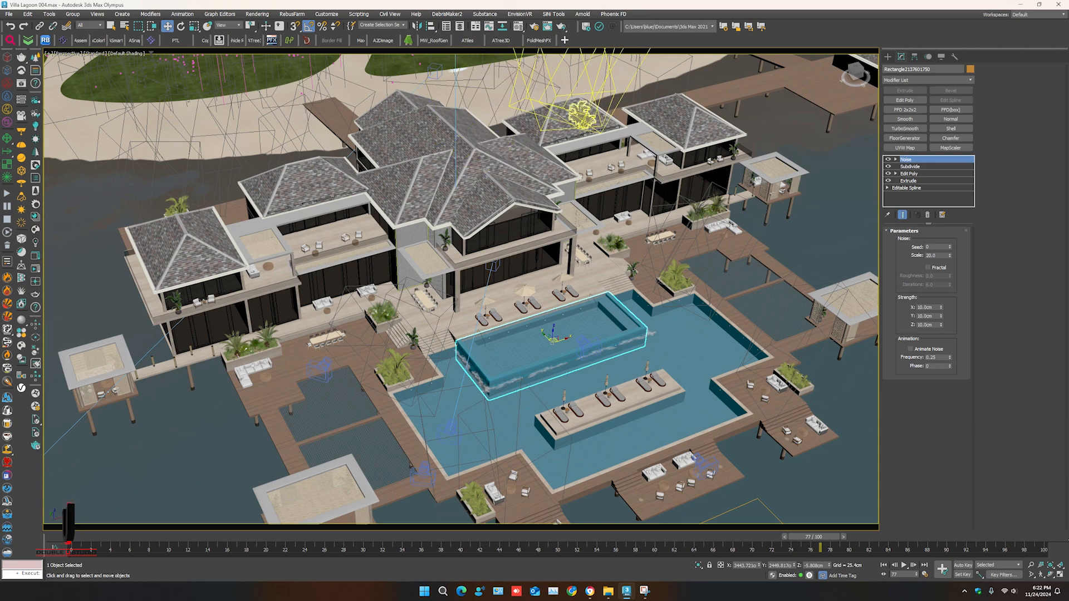
- Review the common output parameters and the Corona scene settings in the render setup
{"action": "left_click", "coordinate": [535, 26]}
{"action": "left_click", "coordinate": [509, 83]}
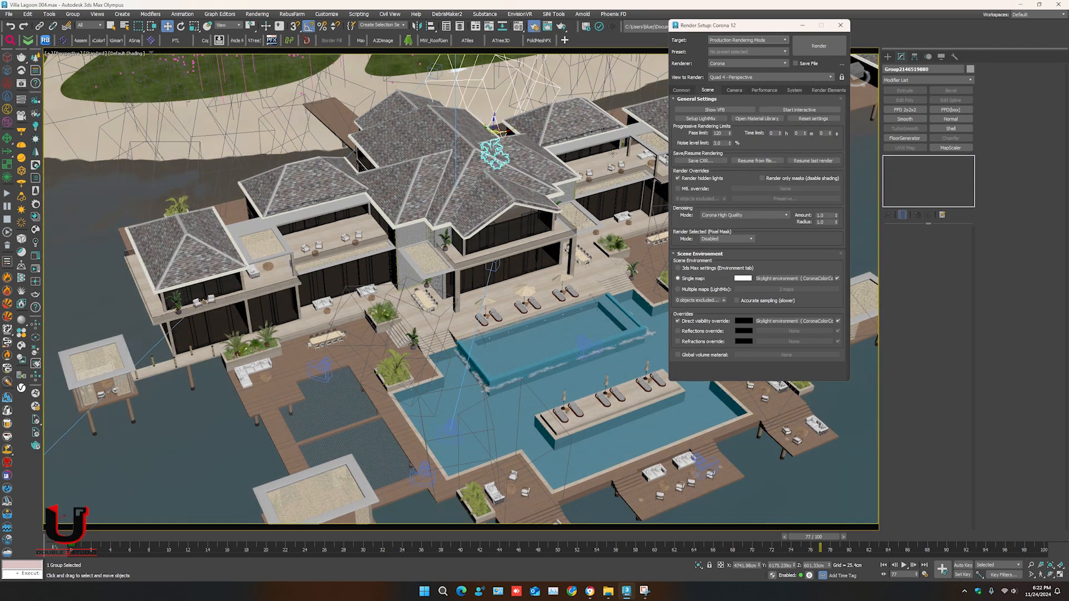
{"action": "left_click", "coordinate": [681, 90]}
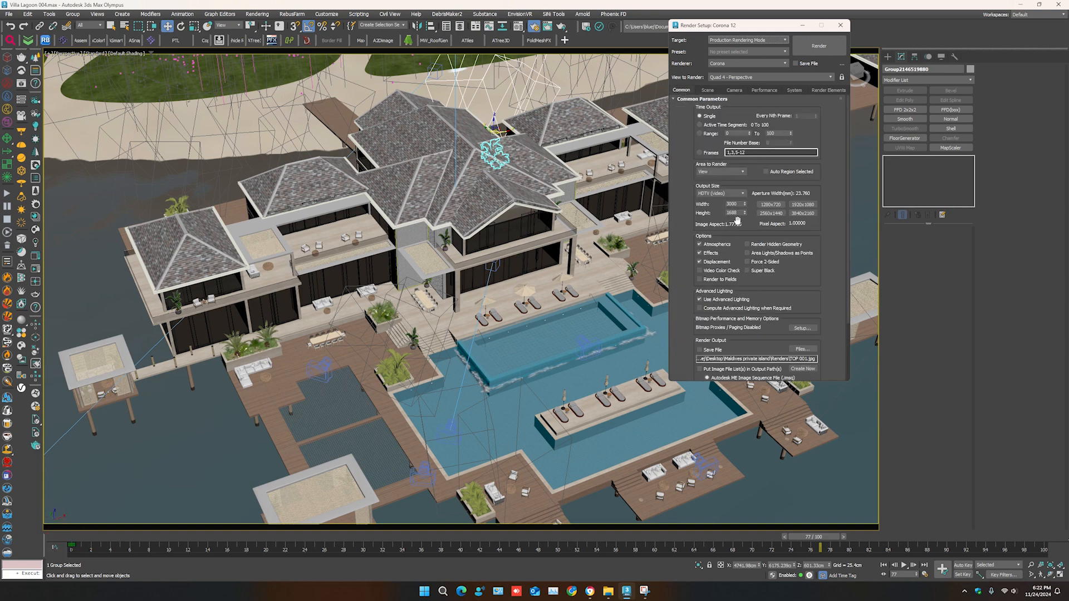
{"action": "left_click", "coordinate": [707, 91]}
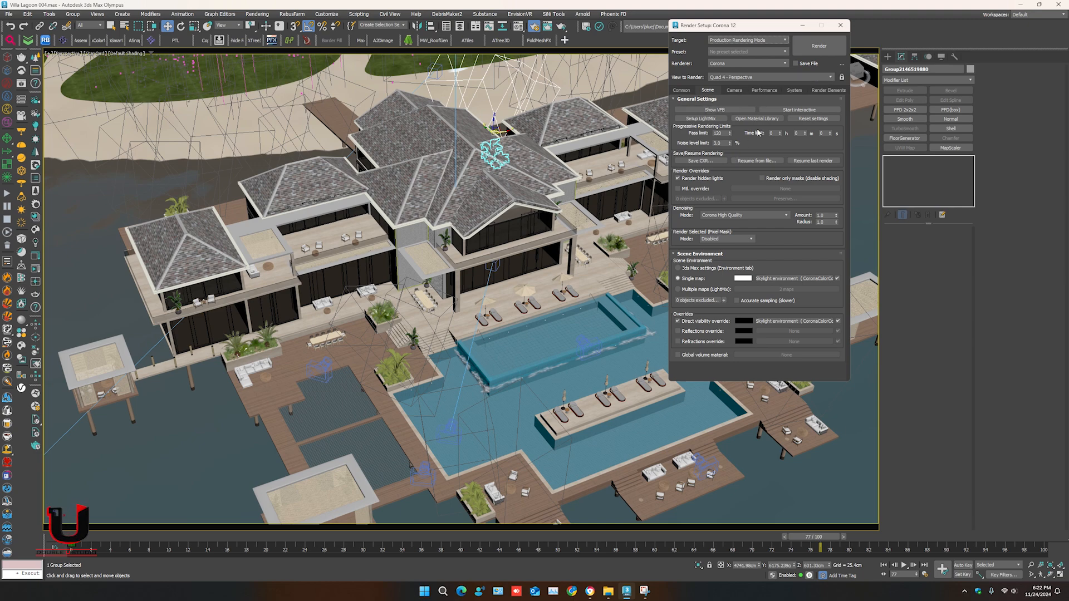
{"action": "left_click", "coordinate": [840, 25]}
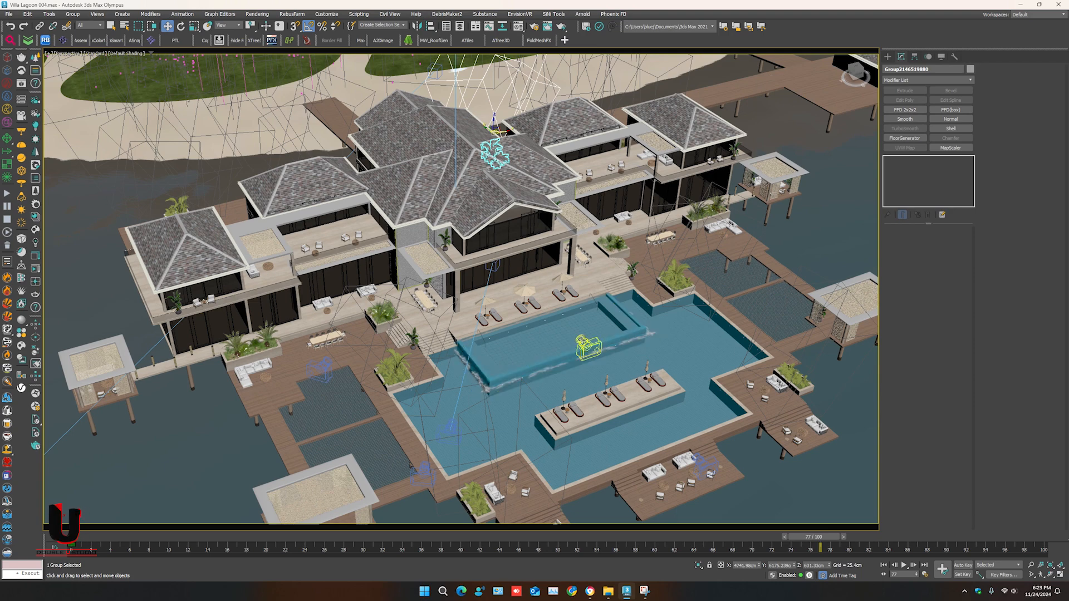
- Find Batch Render through the action search and check its list of batch views
{"action": "left_click", "coordinate": [580, 342]}
{"action": "type", "text": "x"}
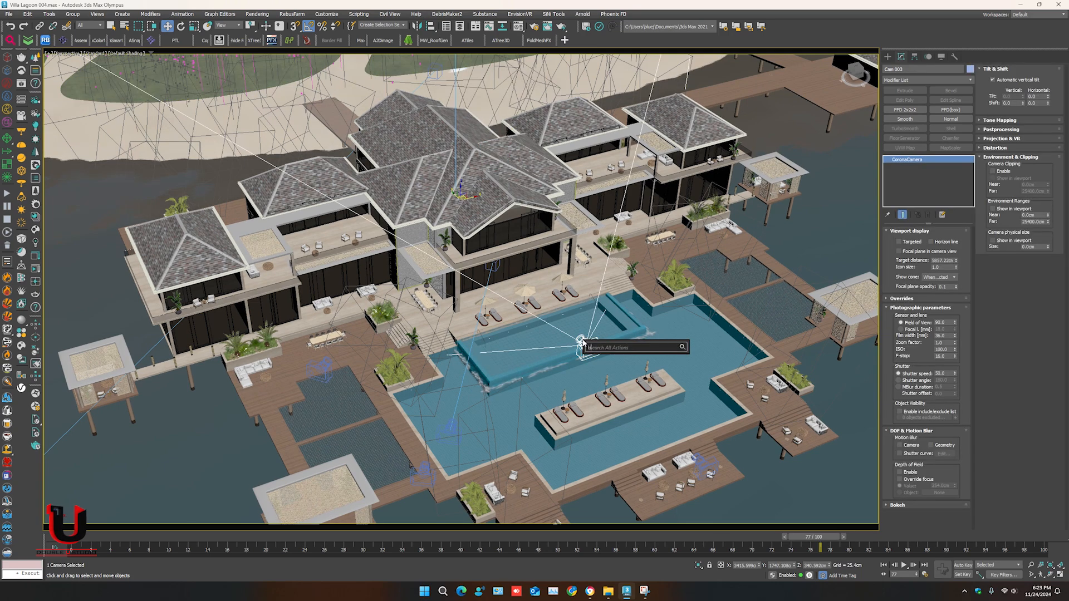
{"action": "type", "text": "bat"}
{"action": "left_click", "coordinate": [621, 361]}
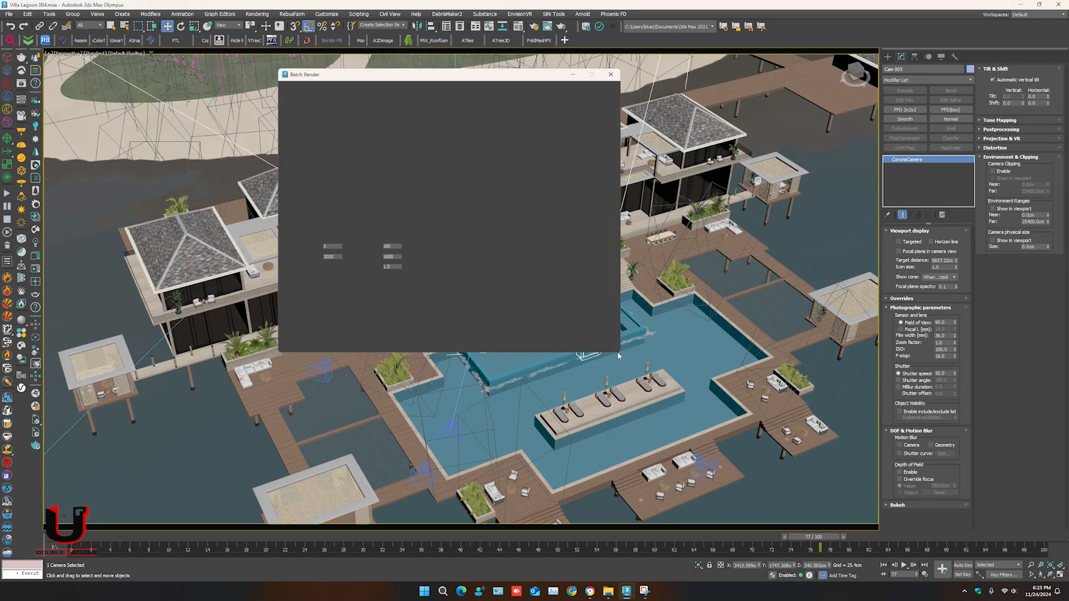
{"action": "left_click", "coordinate": [611, 75]}
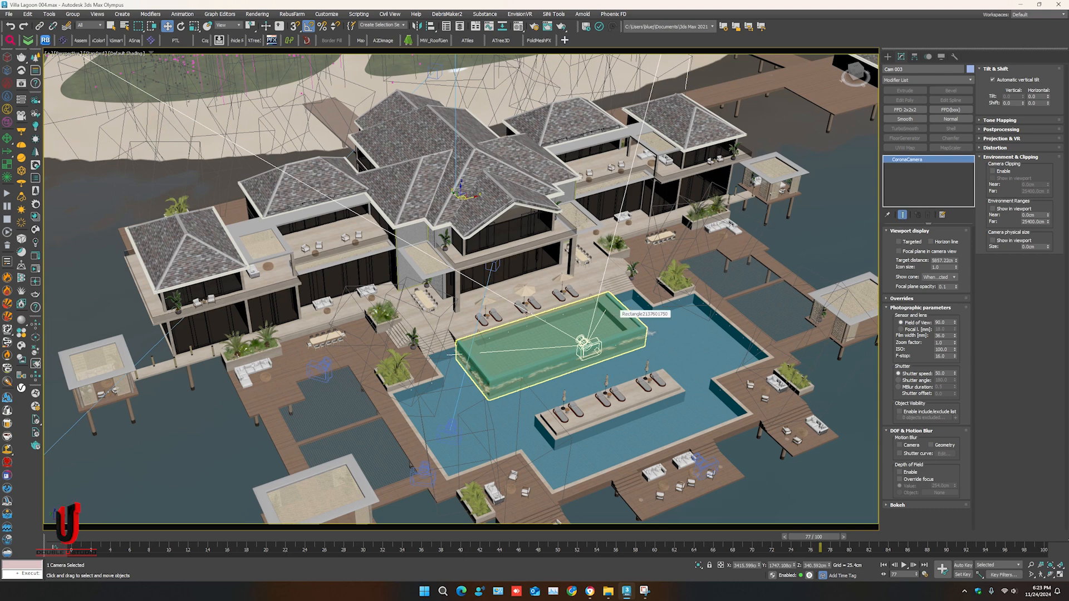
- Save the scene changes and select the Villa Lagoon 004 scene file in the Model Villa folder
{"action": "key", "text": "ctrl+s"}
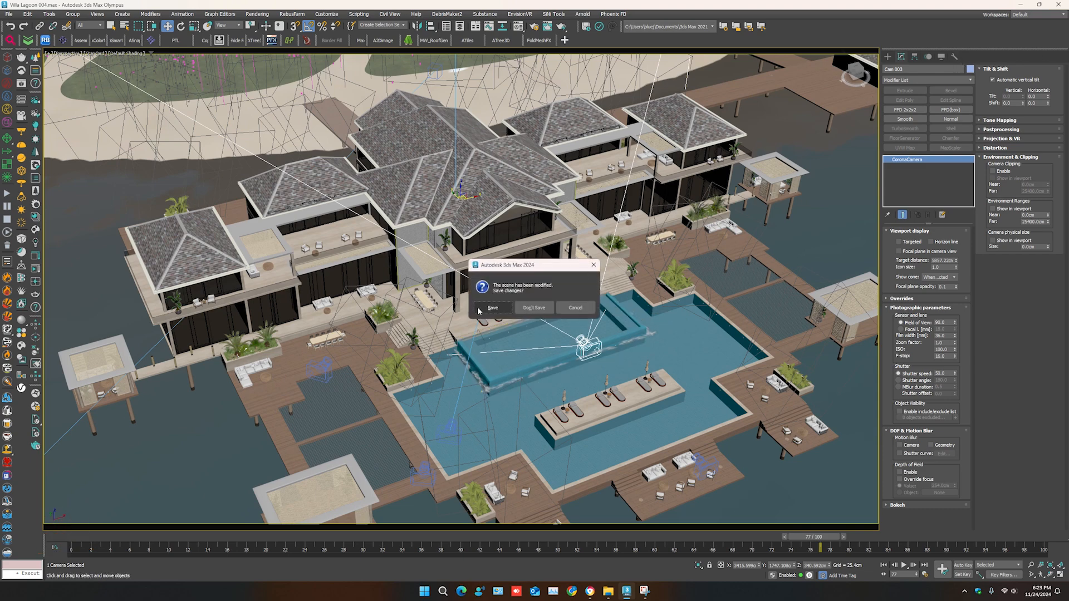
{"action": "key", "text": "alt+Tab"}
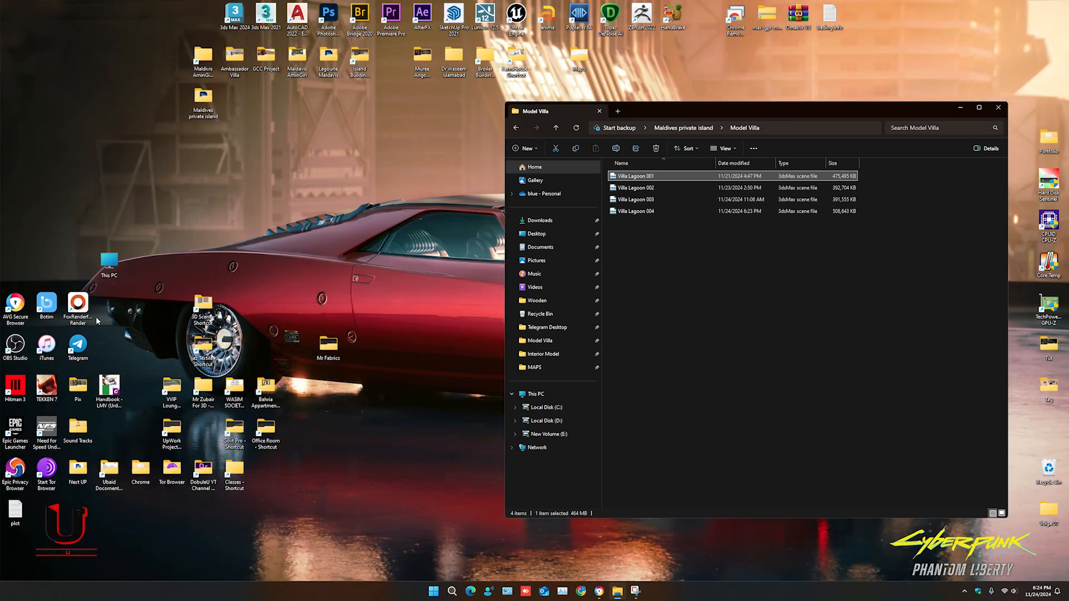
{"action": "key", "text": "End"}
- Launch the Fox Renderfarm client and sign in with the remembered account
{"action": "left_click", "coordinate": [88, 316]}
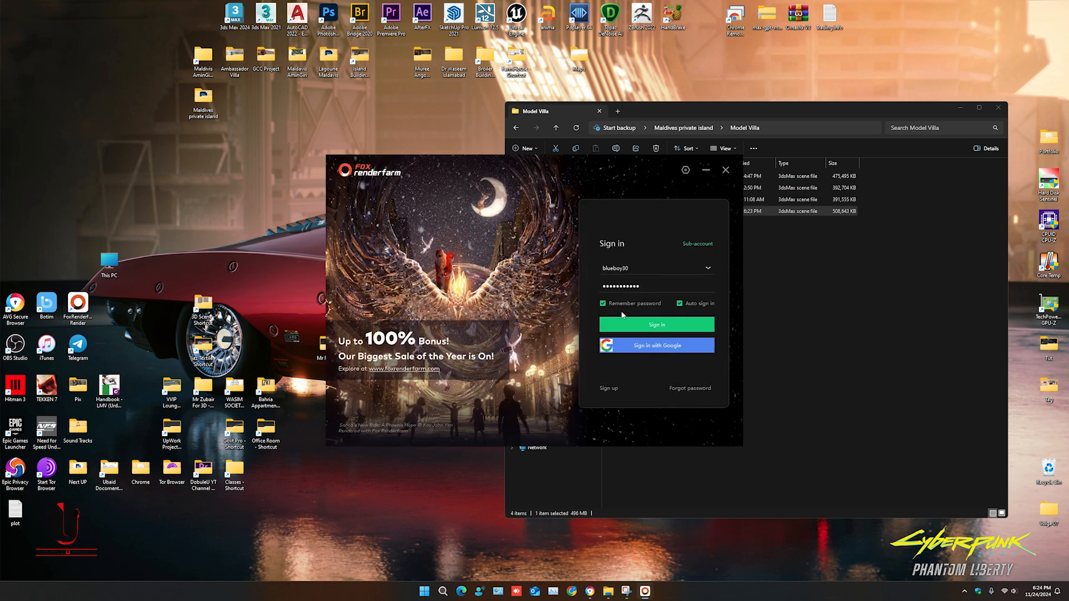
{"action": "left_click", "coordinate": [648, 325]}
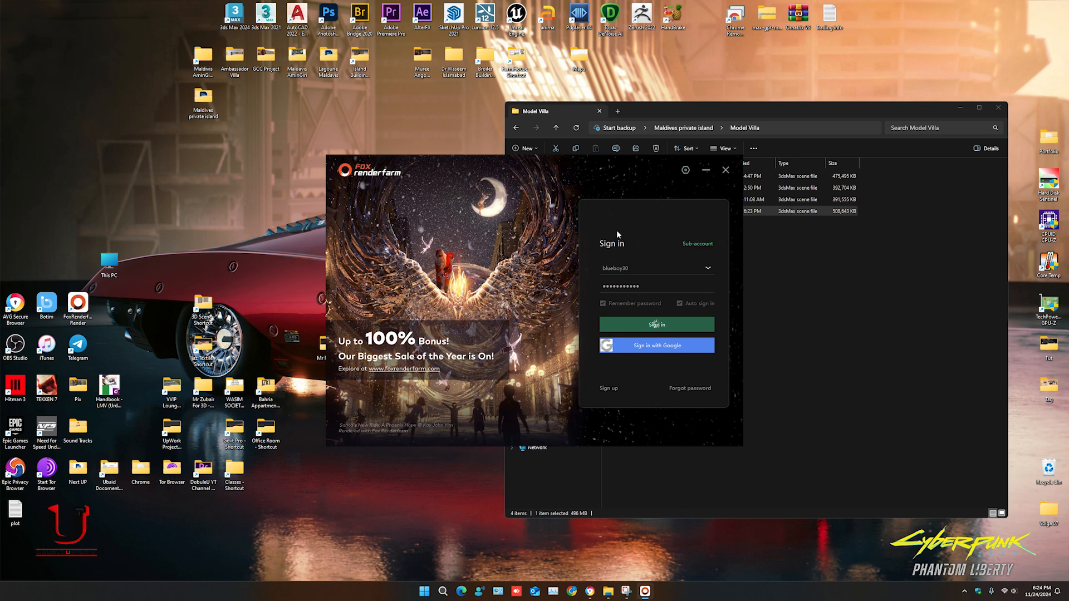
{"action": "left_click", "coordinate": [532, 418]}
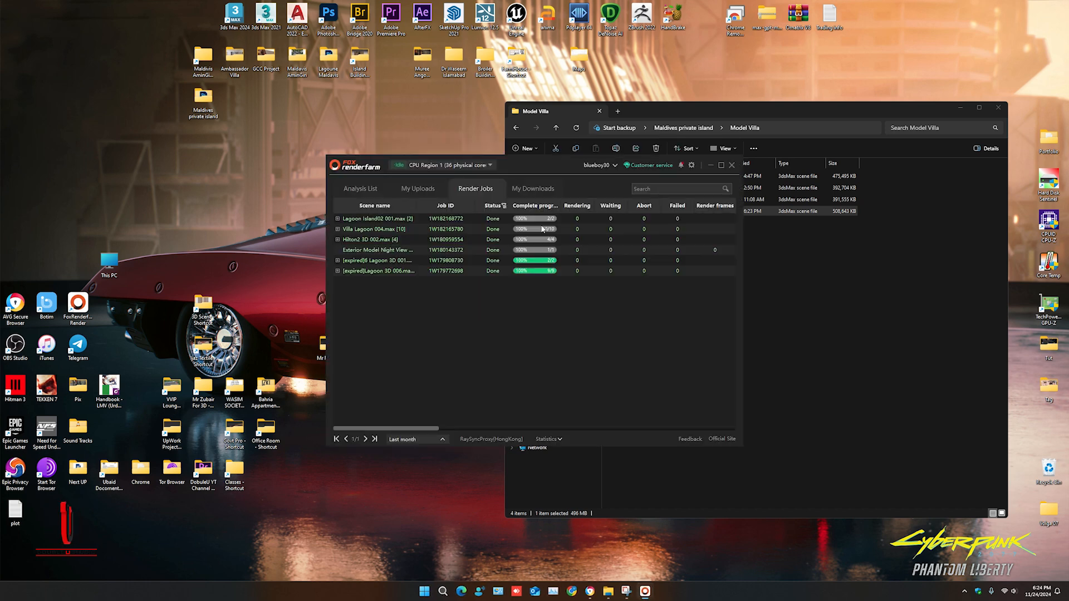
- Add the Villa Lagoon 004 scene file to the render farm client's analysis list
{"action": "left_click", "coordinate": [364, 191]}
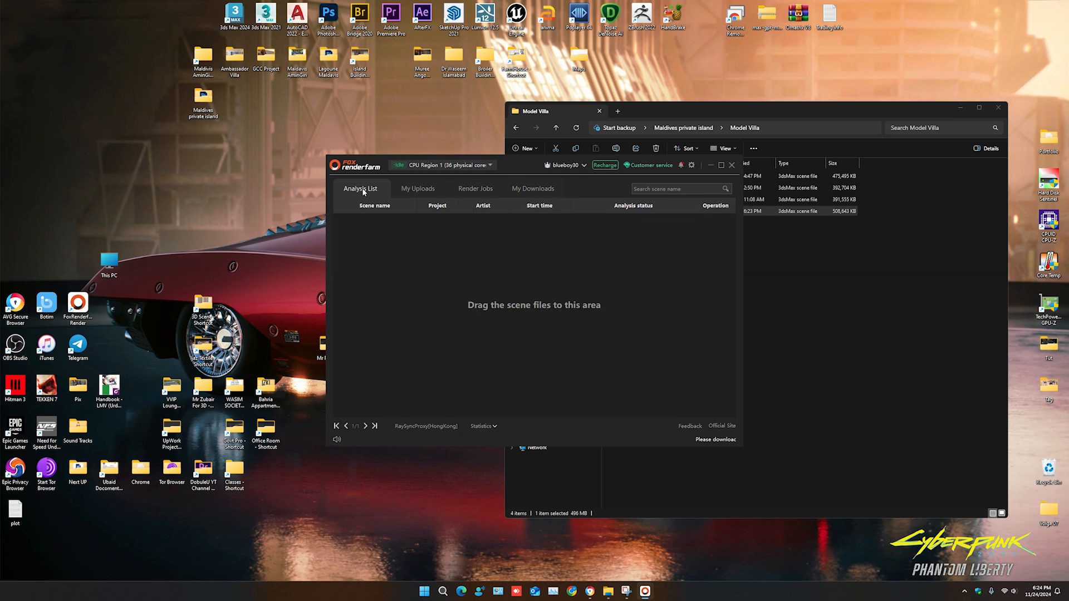
{"action": "left_click_drag", "start_coordinate": [518, 165], "coordinate": [325, 169]}
{"action": "left_click", "coordinate": [629, 212]}
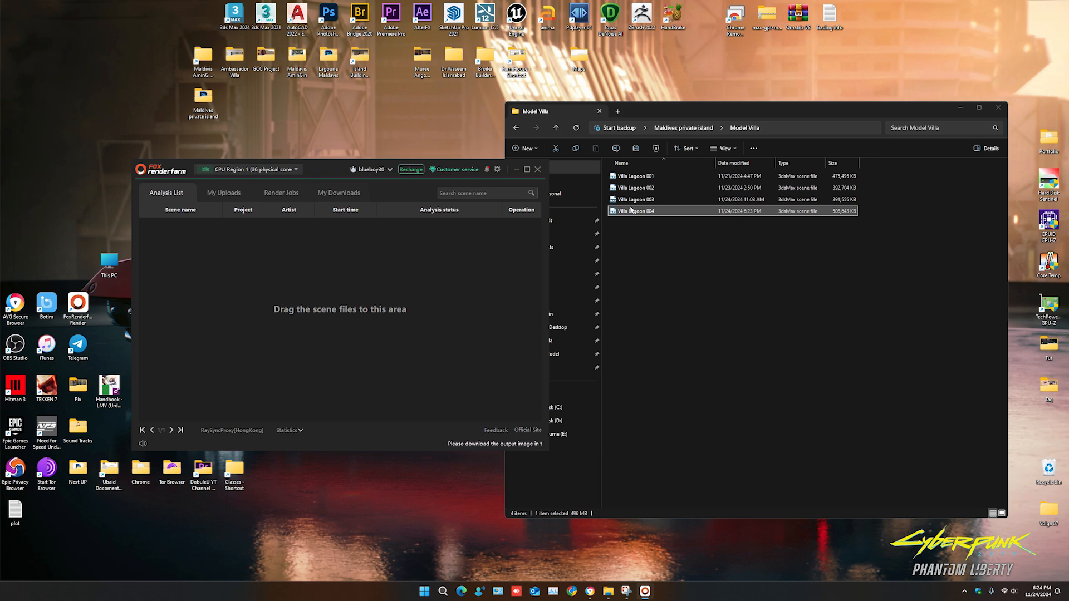
{"action": "left_click_drag", "start_coordinate": [628, 210], "coordinate": [315, 261]}
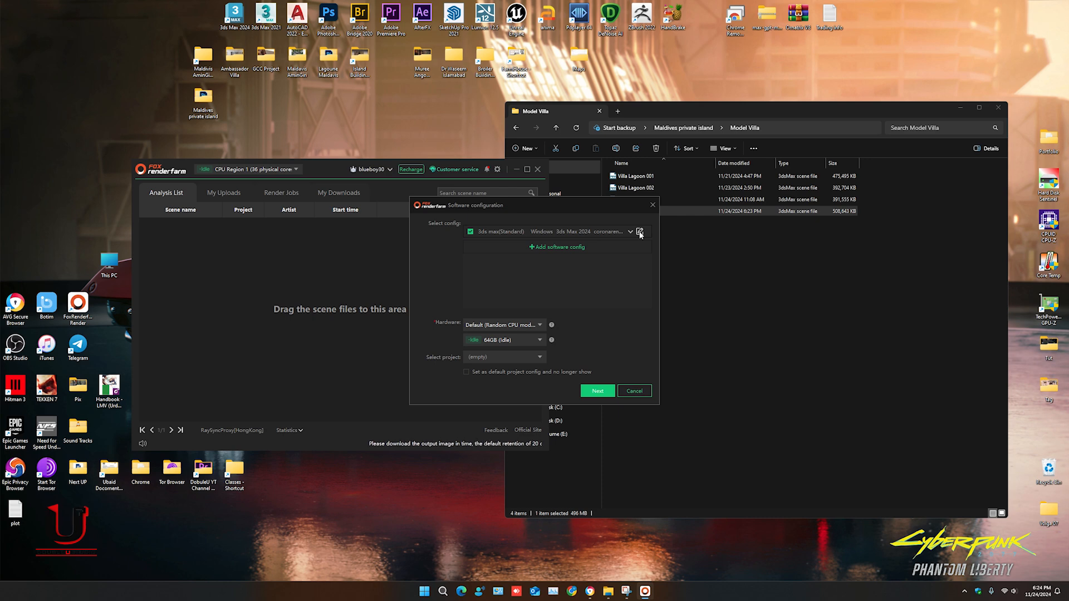
- Check the software configuration for 3ds Max 2024 with coronarender 12 and start the scene analysis
{"action": "left_click", "coordinate": [639, 231]}
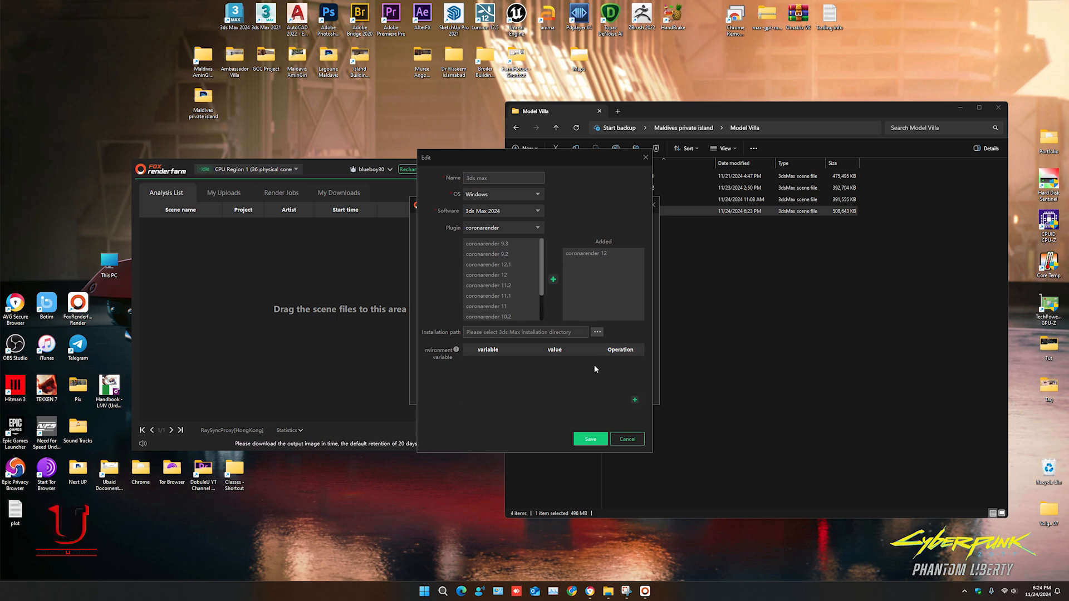
{"action": "left_click", "coordinate": [629, 440]}
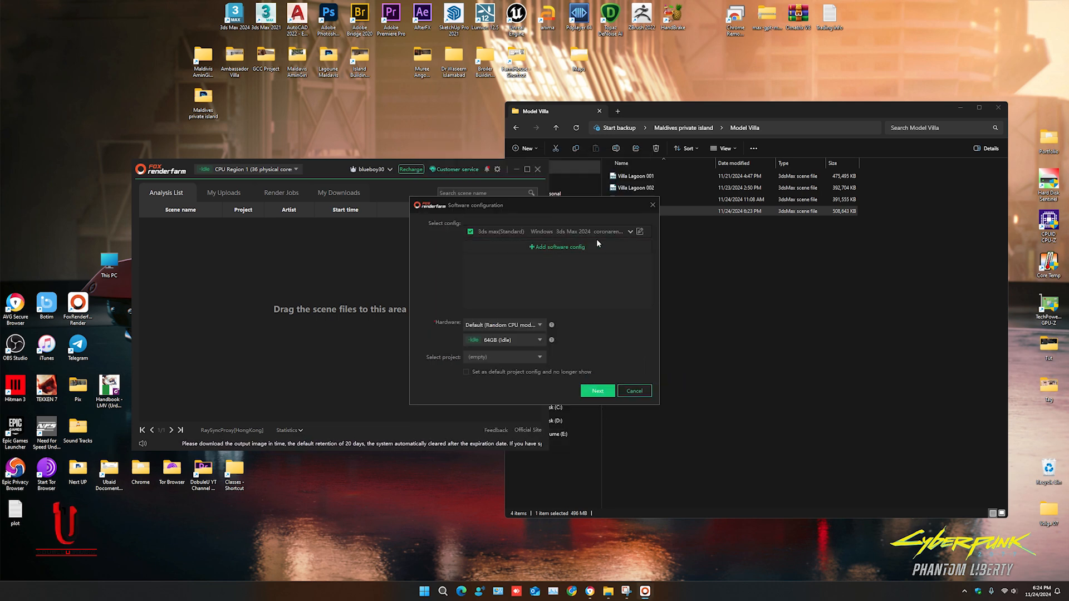
{"action": "left_click", "coordinate": [594, 393]}
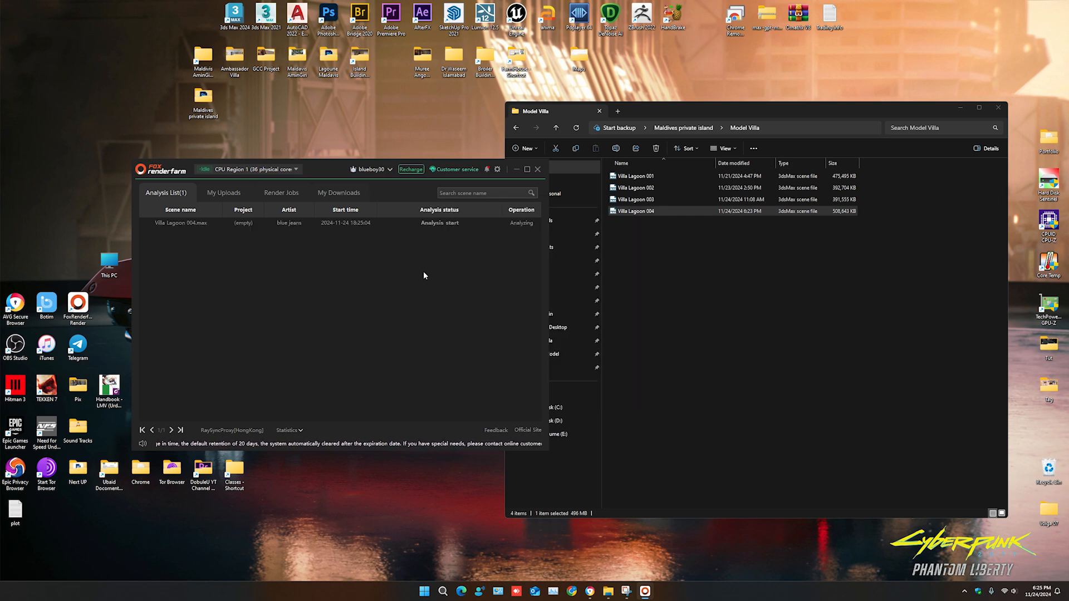
- Close the folder window, check the Villa Lagoon 004 analysis result, and ignore the warning to continue to the render parameters
{"action": "key", "text": "alt+F4"}
{"action": "left_click_drag", "start_coordinate": [316, 169], "coordinate": [494, 105]}
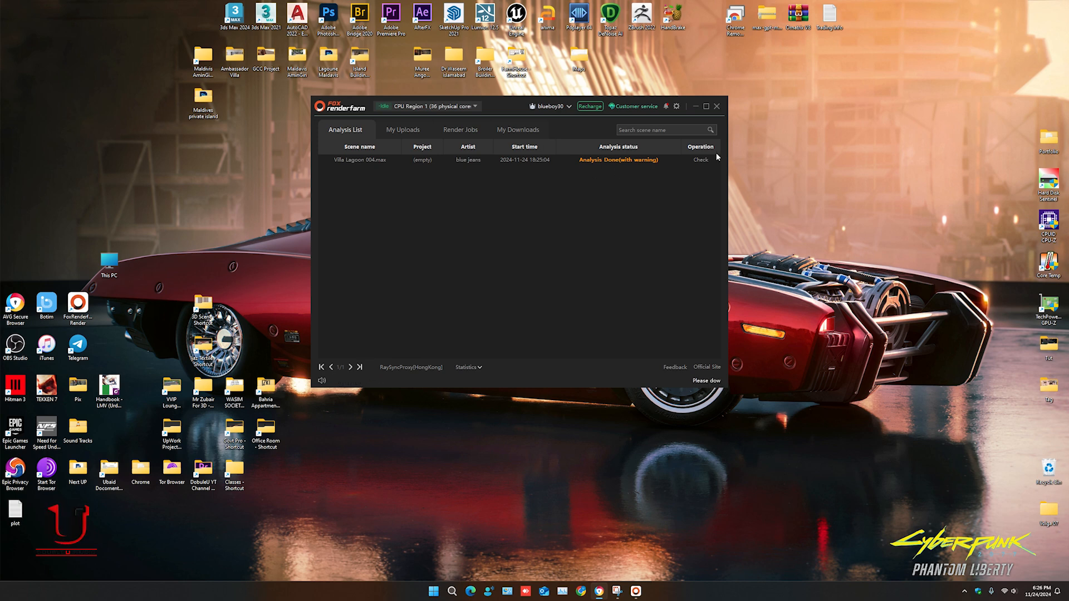
{"action": "left_click", "coordinate": [700, 160]}
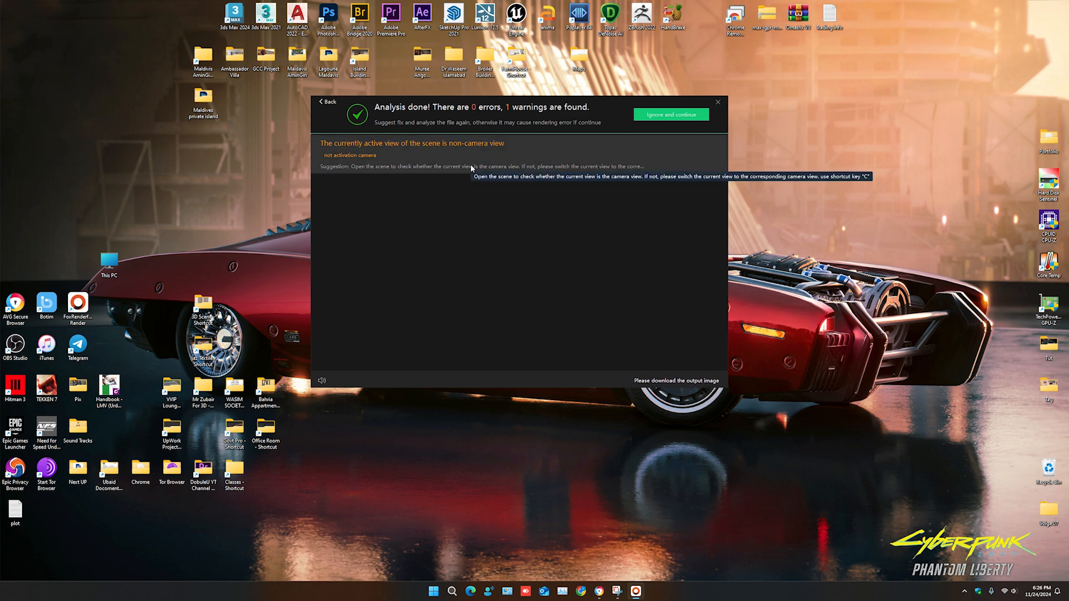
{"action": "left_click", "coordinate": [673, 117]}
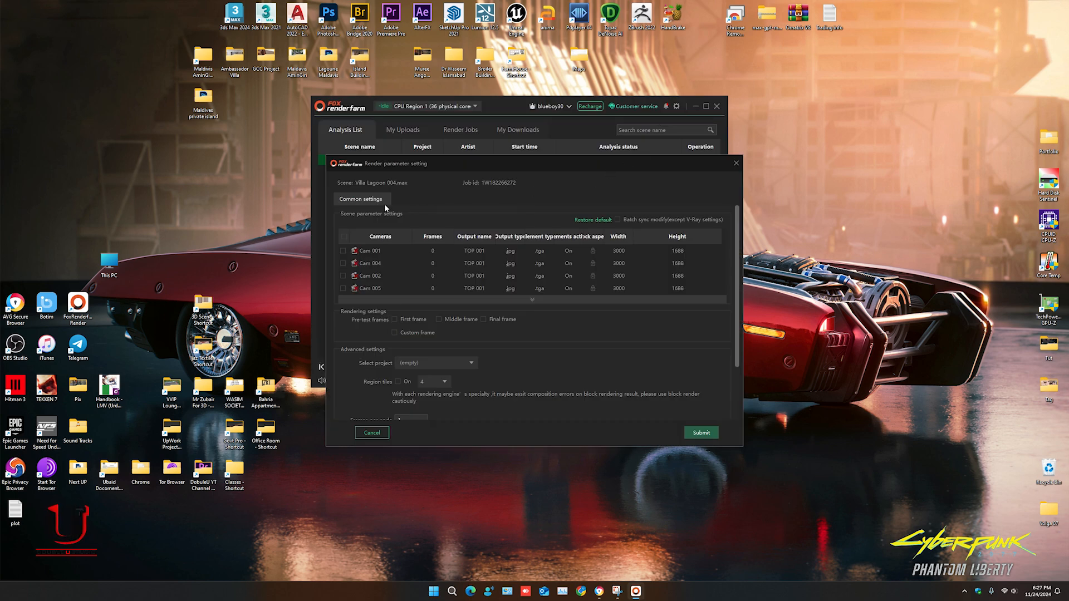
- Expand the camera list in the render parameters and include all cameras in the job
{"action": "scroll", "coordinate": [357, 269], "scroll_direction": "down", "scroll_amount": 5}
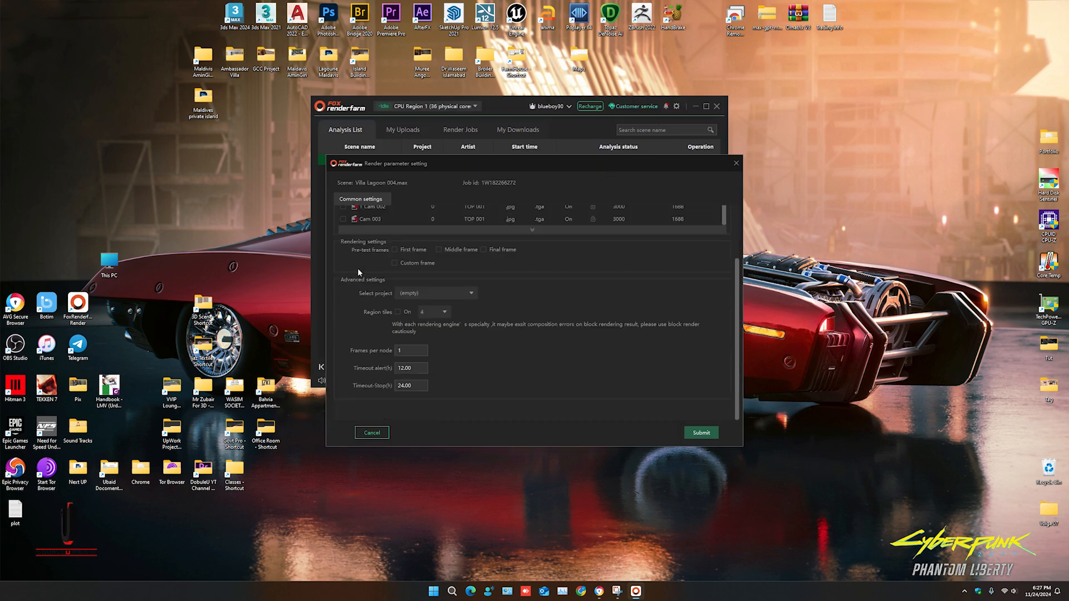
{"action": "scroll", "coordinate": [379, 237], "scroll_direction": "up", "scroll_amount": 3}
{"action": "left_click", "coordinate": [534, 302]}
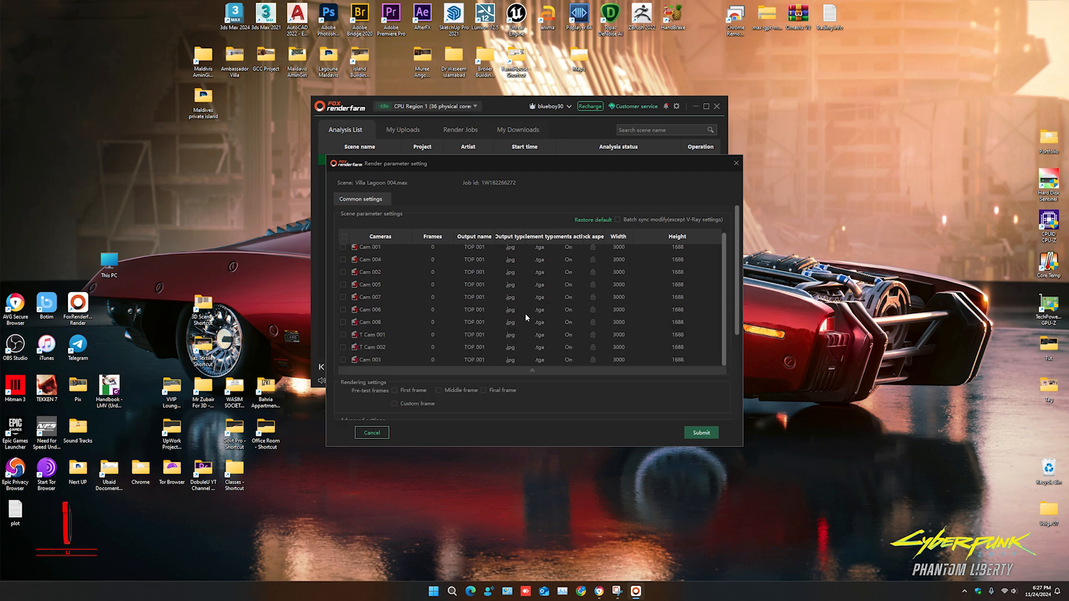
{"action": "left_click", "coordinate": [345, 238]}
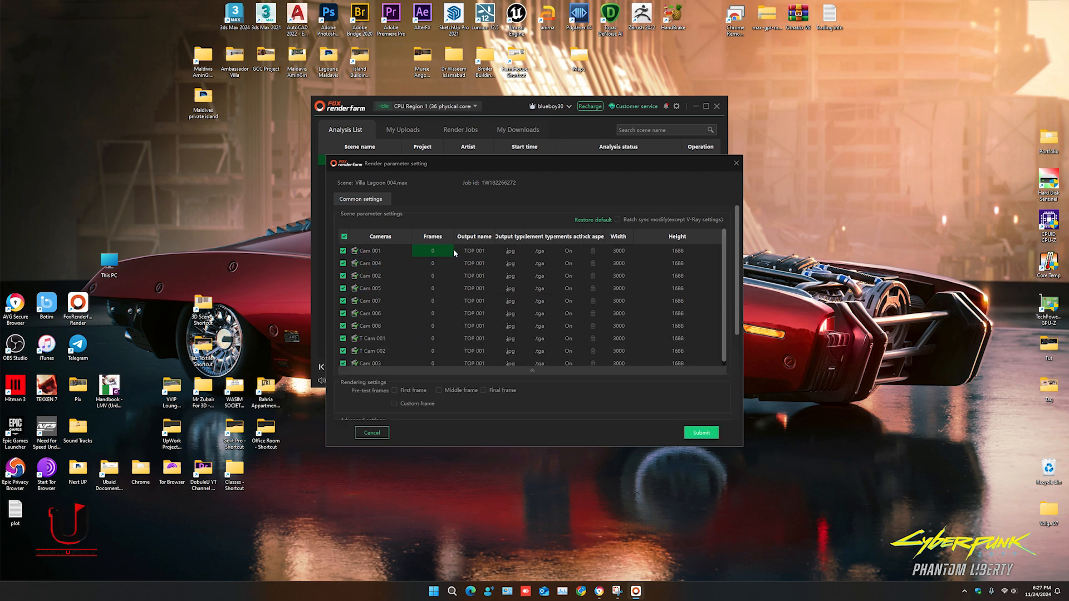
- Set the output names of Cam 001, Cam 002 and Cam 003 to 01, 02 and 03
{"action": "left_click", "coordinate": [473, 250]}
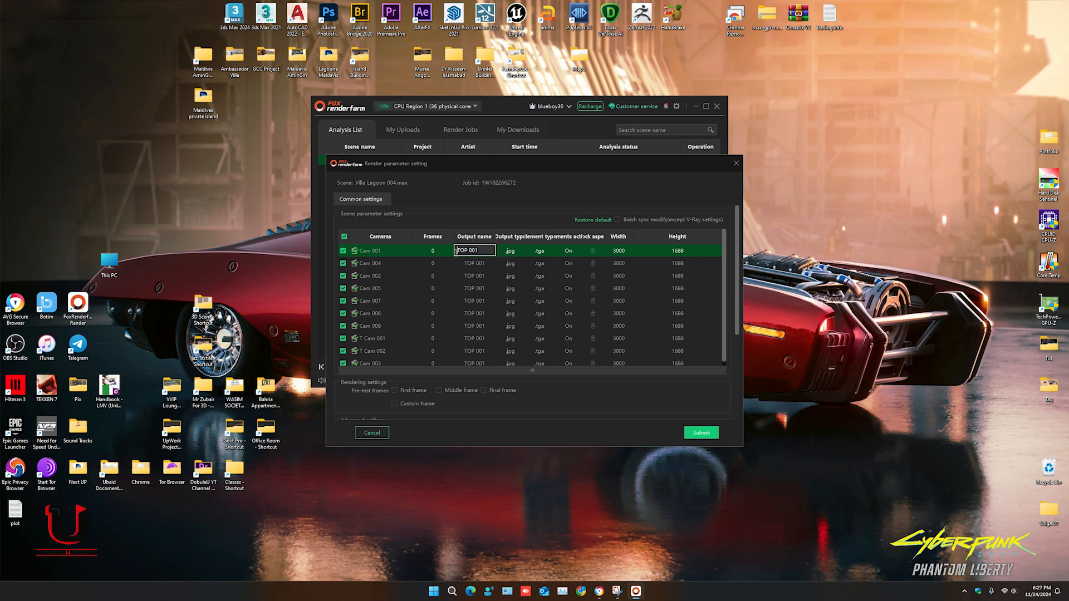
{"action": "key", "text": "BackSpace"}
{"action": "type", "text": "01"}
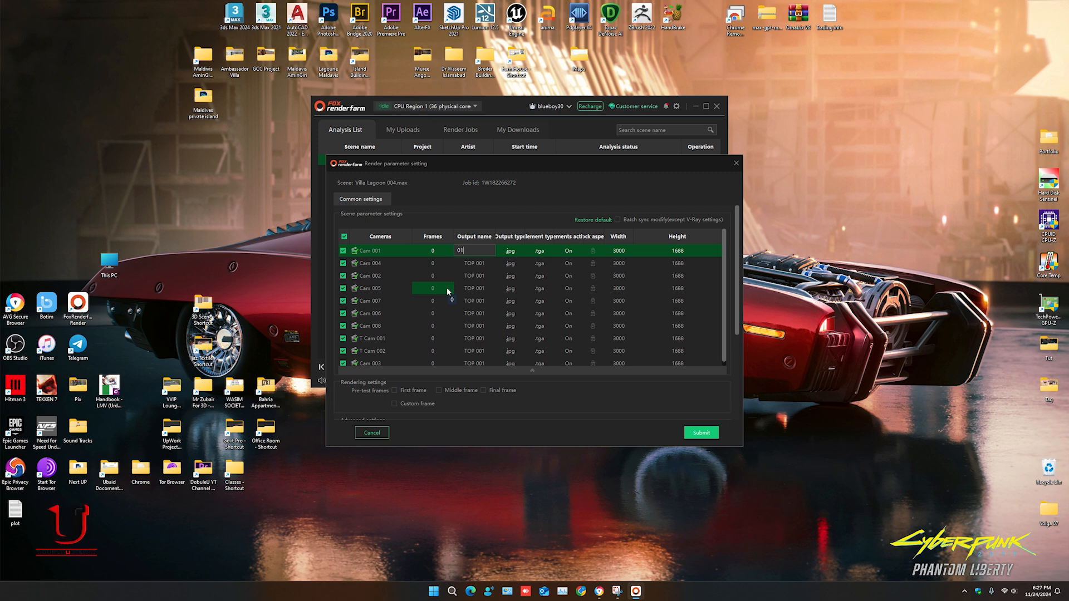
{"action": "double_click", "coordinate": [473, 275]}
{"action": "scroll", "coordinate": [390, 311], "scroll_direction": "down", "scroll_amount": 1}
{"action": "double_click", "coordinate": [472, 360]}
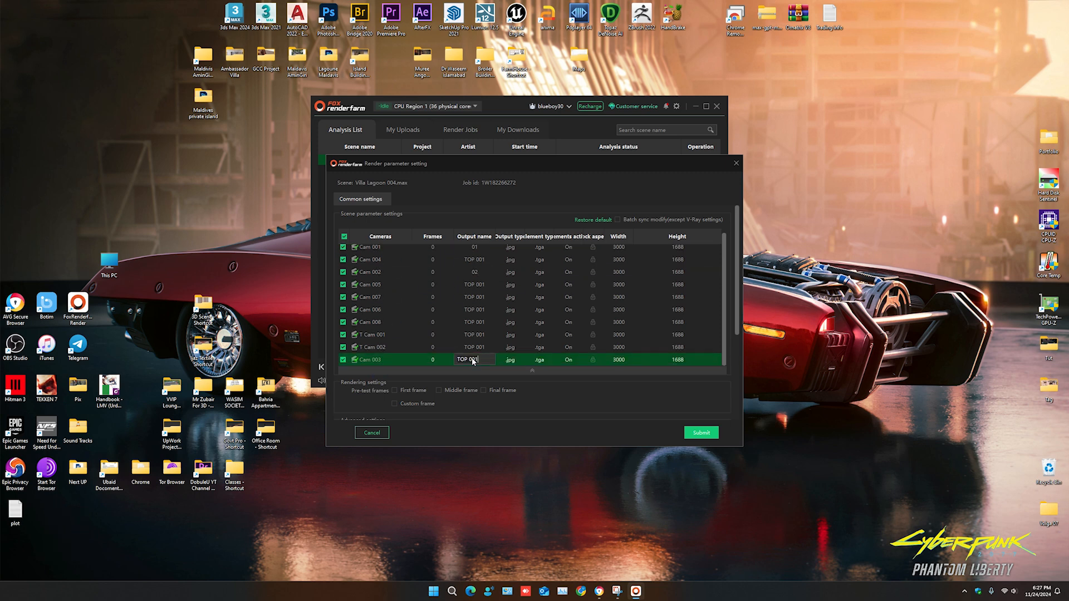
{"action": "type", "text": "03"}
{"action": "key", "text": "Return"}
- Set the output names of Cam 004 and Cam 005 to 04 and 05
{"action": "scroll", "coordinate": [468, 339], "scroll_direction": "up", "scroll_amount": 1}
{"action": "double_click", "coordinate": [475, 263]}
{"action": "type", "text": "04"}
{"action": "key", "text": "Return"}
{"action": "double_click", "coordinate": [478, 288]}
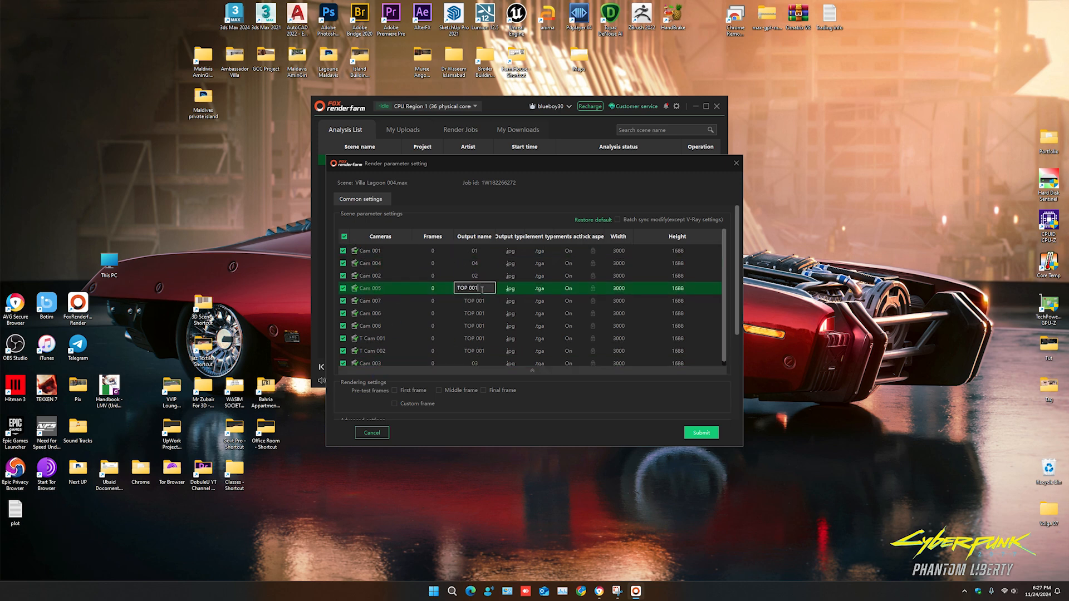
{"action": "type", "text": "05"}
- Set the output names of Cam 006, Cam 007 and Cam 008 to 06, 07 and 08
{"action": "double_click", "coordinate": [481, 315]}
{"action": "type", "text": "06"}
{"action": "key", "text": "Return"}
{"action": "double_click", "coordinate": [474, 302]}
{"action": "type", "text": "07"}
{"action": "key", "text": "Return"}
{"action": "double_click", "coordinate": [482, 327]}
{"action": "type", "text": "08"}
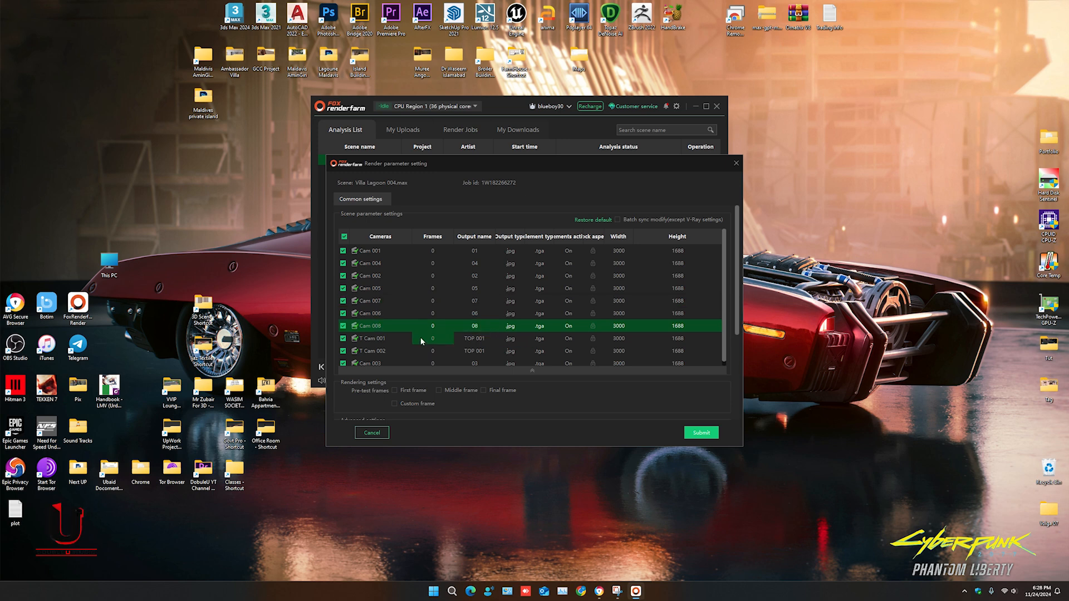
- Set the output names of T Cam 001 and T Cam 002 to T01 and T02
{"action": "double_click", "coordinate": [473, 338]}
{"action": "type", "text": "T01"}
{"action": "double_click", "coordinate": [466, 351]}
{"action": "type", "text": "T02"}
{"action": "key", "text": "Return"}
- Review the rendering and advanced settings, keep them as they are, and submit the job for rendering
{"action": "scroll", "coordinate": [490, 330], "scroll_direction": "down", "scroll_amount": 2}
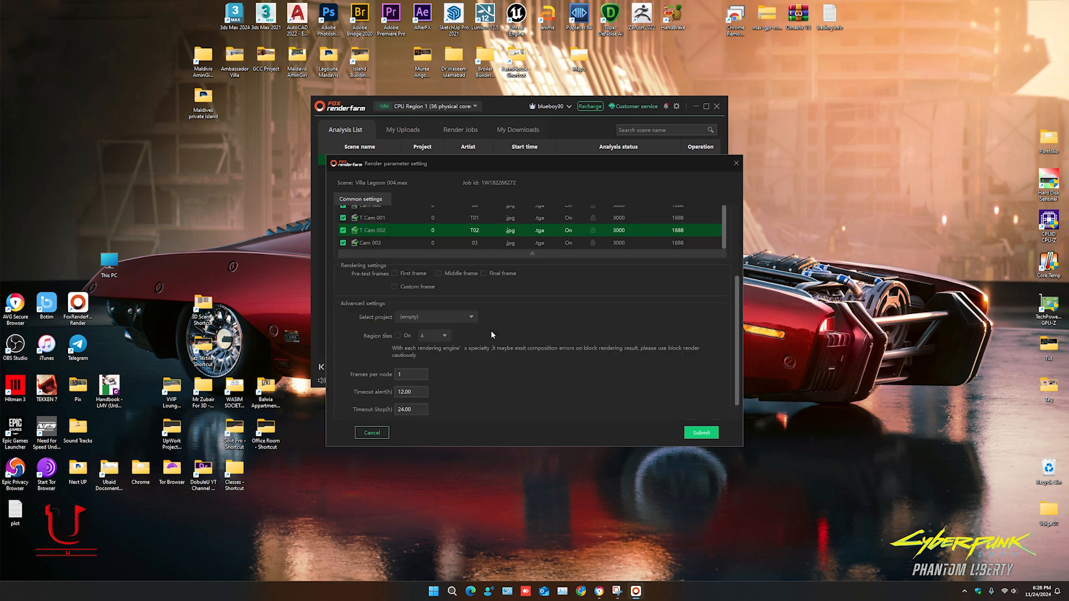
{"action": "scroll", "coordinate": [630, 256], "scroll_direction": "up", "scroll_amount": 2}
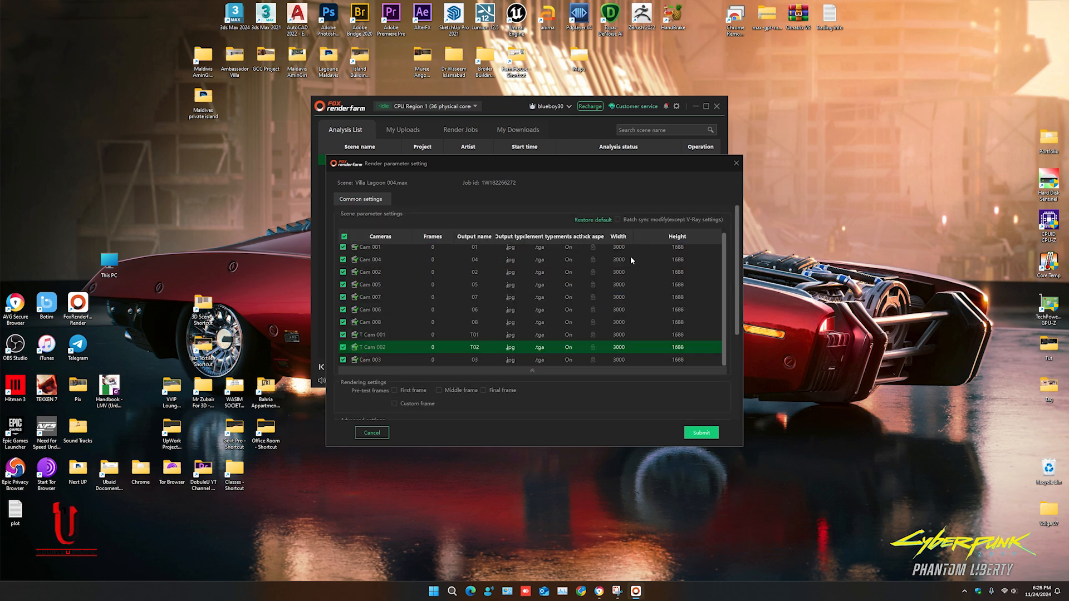
{"action": "left_click", "coordinate": [701, 433]}
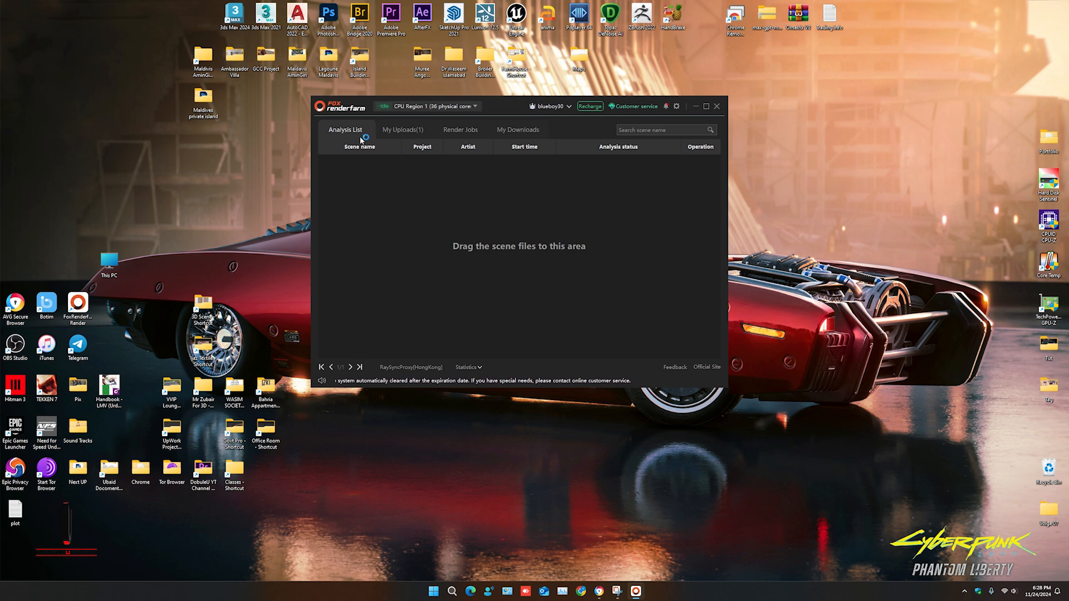
- Check the scene's upload progress and expand the new Villa Lagoon 004 render job to view its camera tasks
{"action": "left_click", "coordinate": [415, 137]}
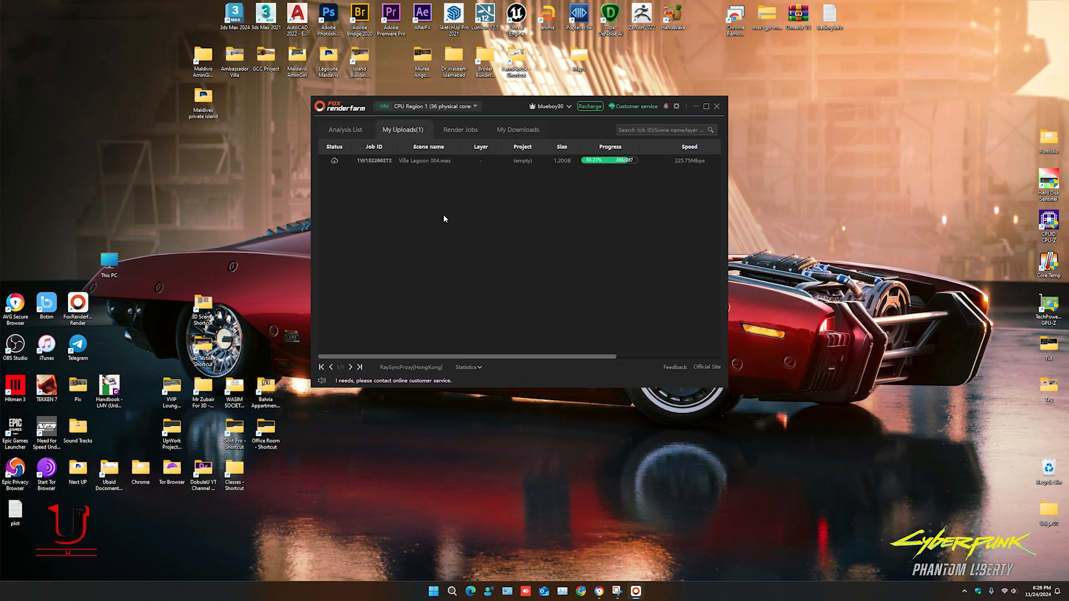
{"action": "left_click", "coordinate": [459, 133]}
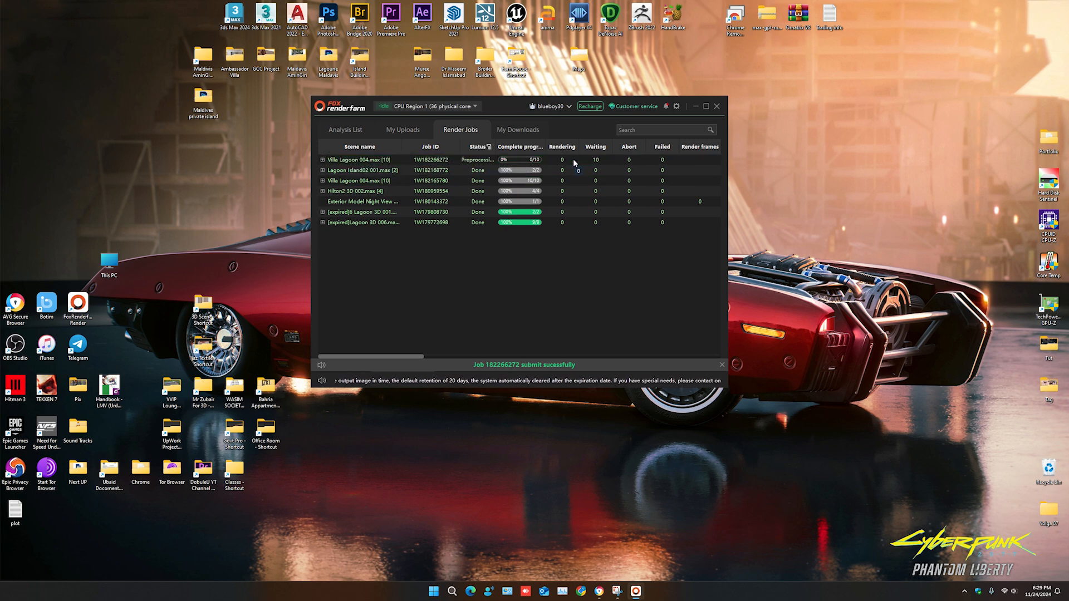
{"action": "left_click", "coordinate": [322, 159]}
{"action": "left_click", "coordinate": [353, 161]}
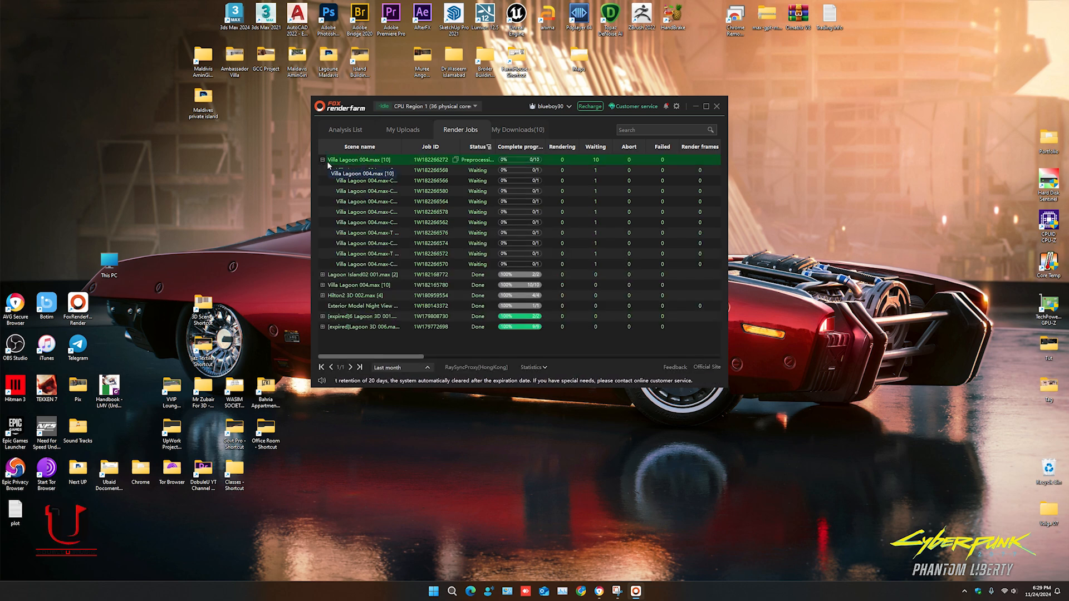
{"action": "left_click", "coordinate": [418, 171]}
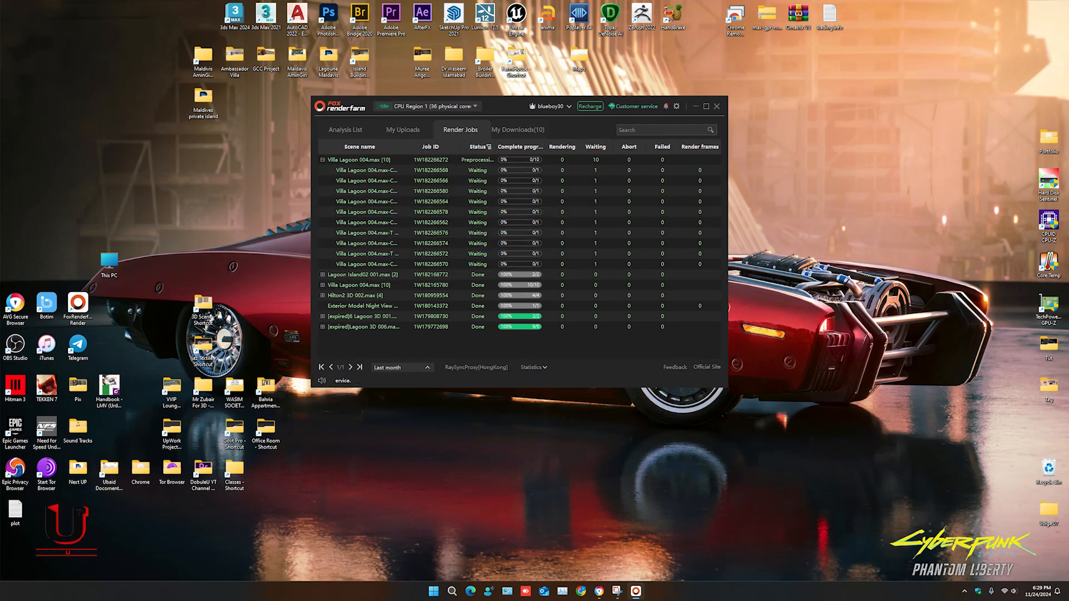
- Switch to the Fox Renderfarm web console, maximize it, look through its asset and analysis pages, and expand the new Villa Lagoon 004 render job
{"action": "left_click", "coordinate": [599, 591]}
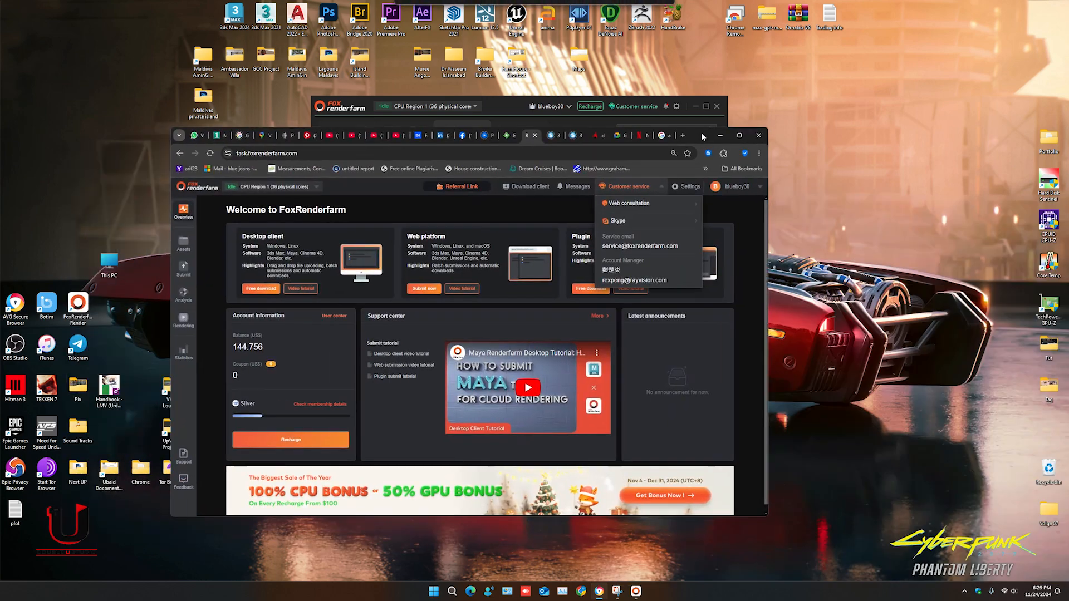
{"action": "left_click", "coordinate": [739, 136]}
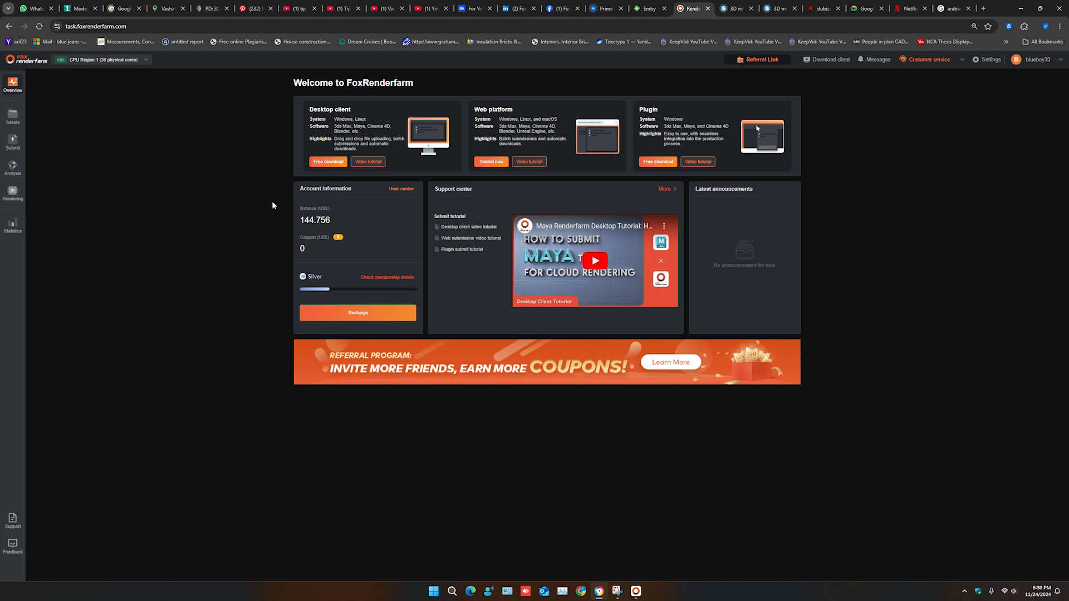
{"action": "left_click", "coordinate": [12, 117]}
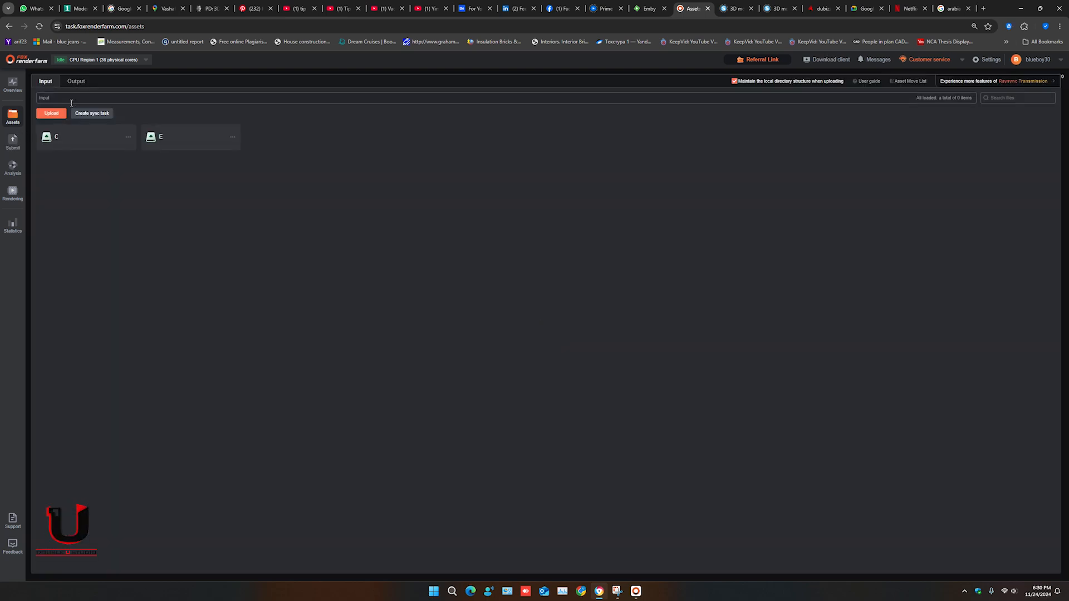
{"action": "left_click", "coordinate": [21, 150]}
{"action": "left_click", "coordinate": [14, 169]}
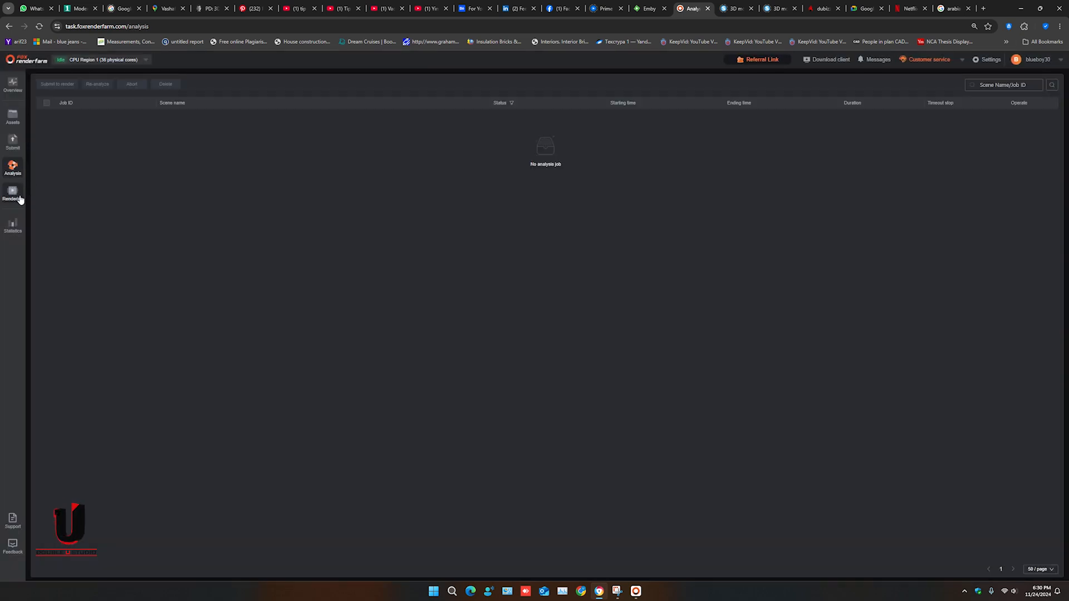
{"action": "left_click", "coordinate": [24, 193]}
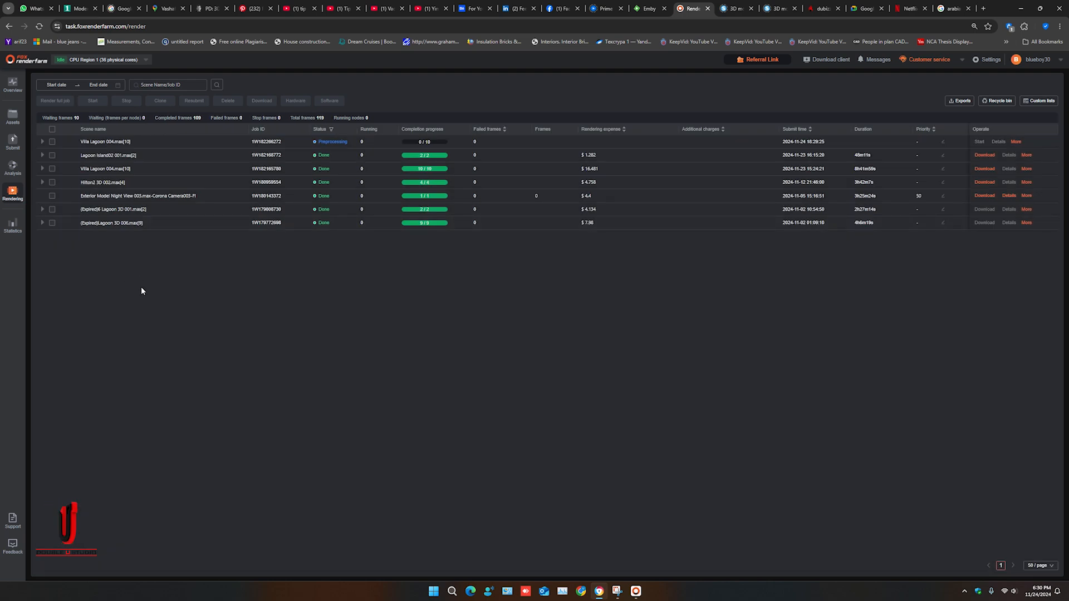
{"action": "left_click", "coordinate": [42, 142]}
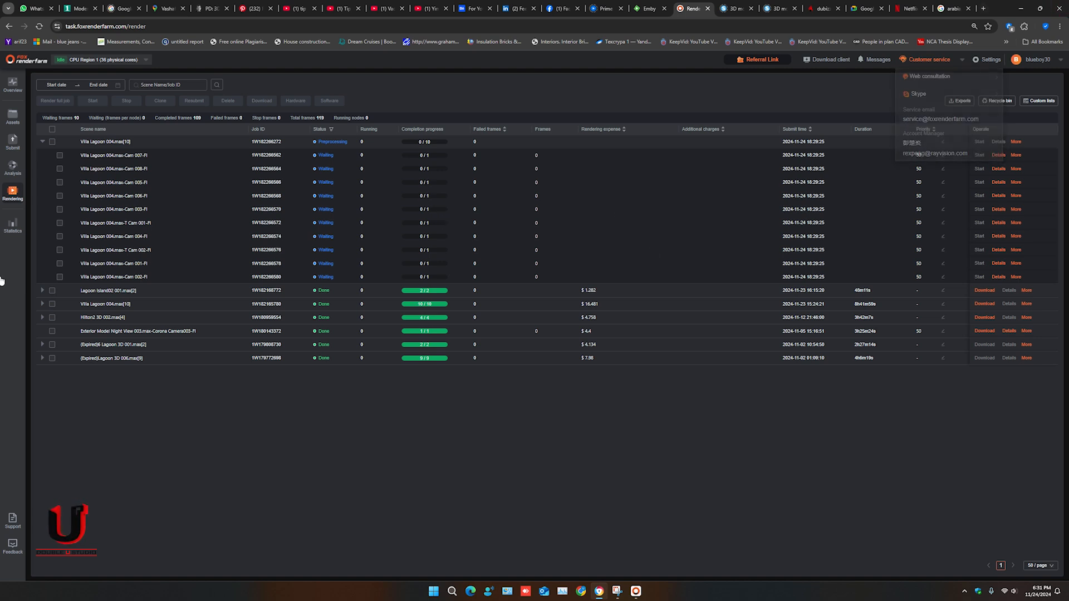
- Expand the Lagoon Island02 001 job, enlarge the T Cam 001 render preview, and close the preview and task details
{"action": "left_click", "coordinate": [42, 291]}
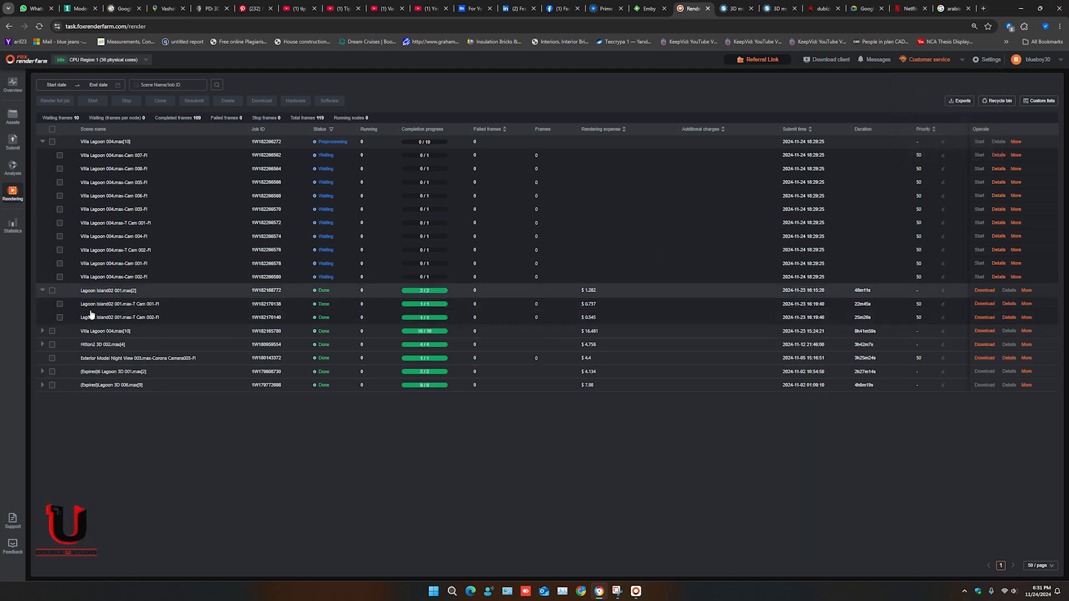
{"action": "left_click", "coordinate": [146, 305]}
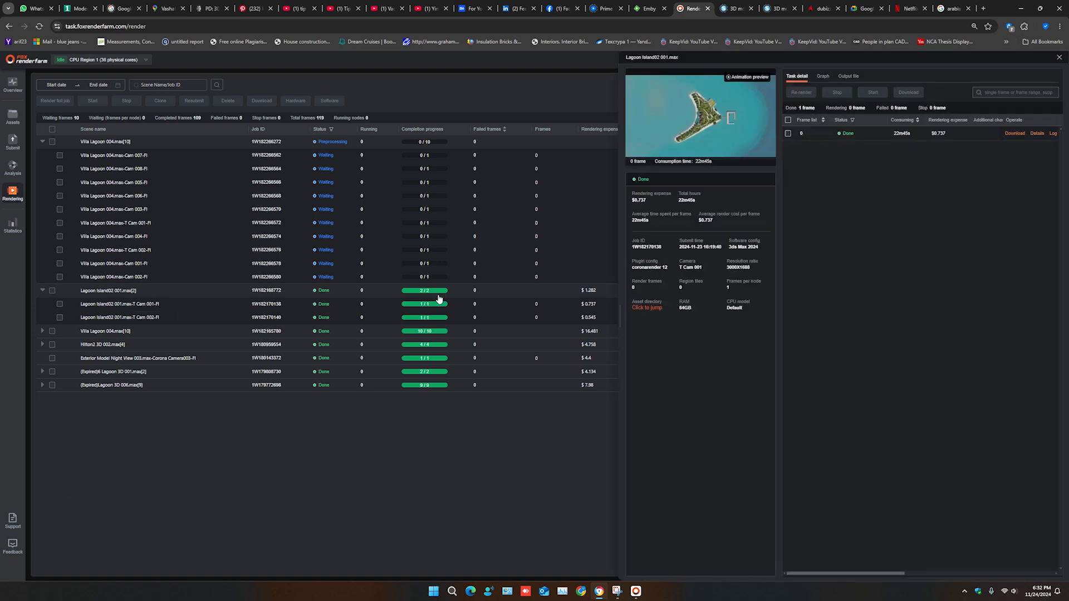
{"action": "left_click", "coordinate": [706, 134]}
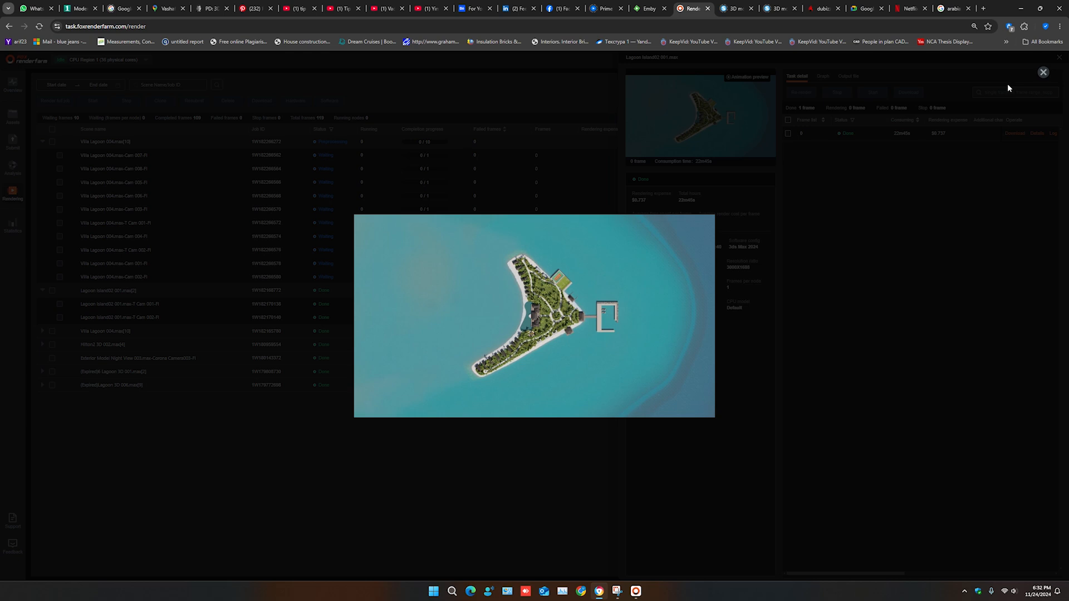
{"action": "left_click", "coordinate": [1043, 72]}
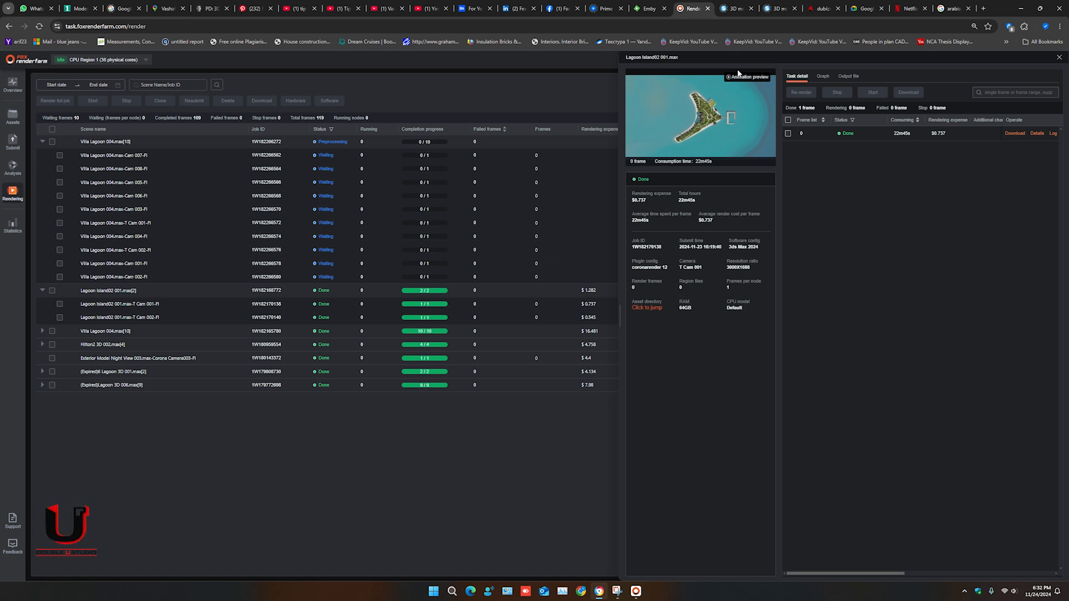
{"action": "left_click", "coordinate": [1058, 58]}
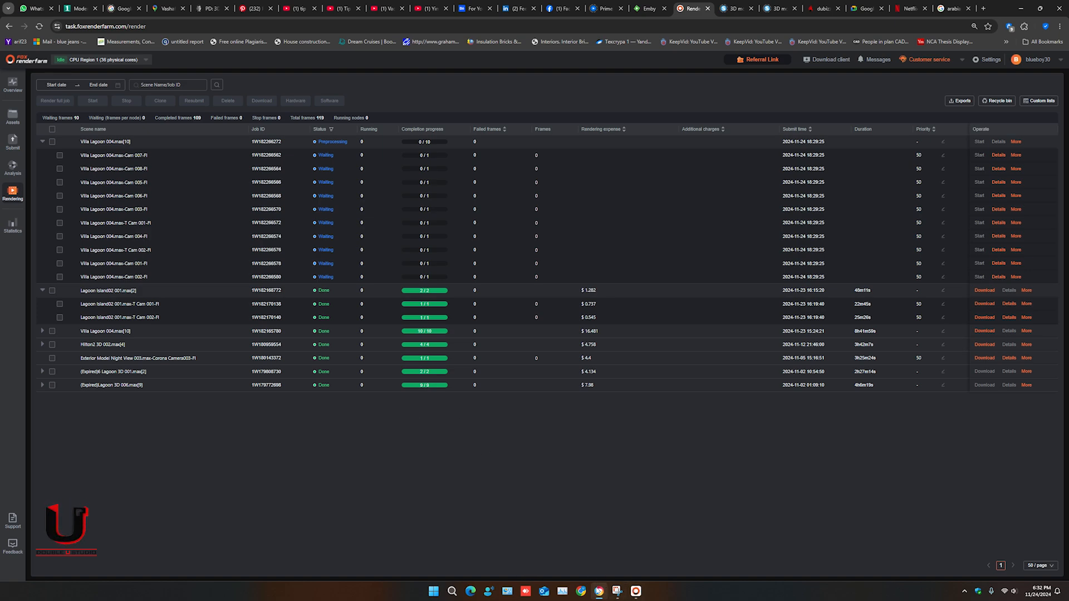
- Return to the desktop client and open the file location of the first task under the Lagoon Island02 001 job
{"action": "left_click", "coordinate": [630, 561]}
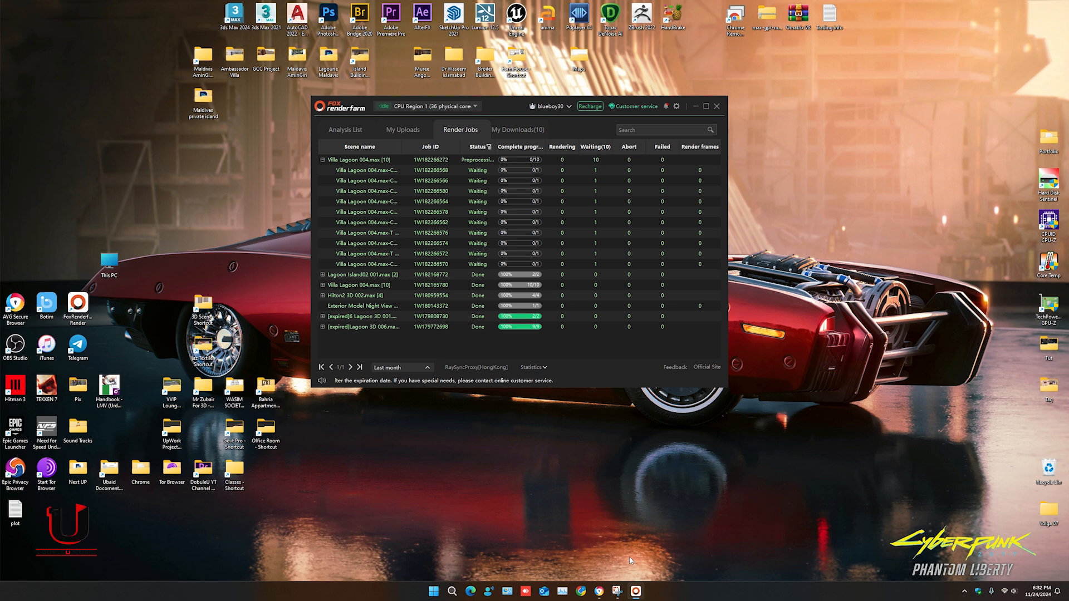
{"action": "left_click", "coordinate": [322, 275]}
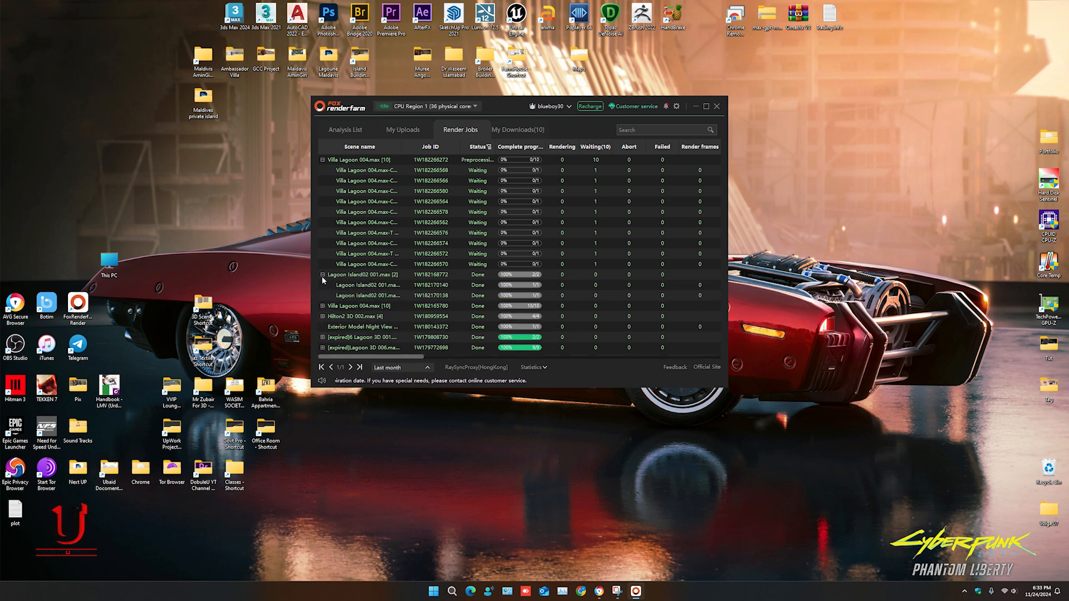
{"action": "left_click", "coordinate": [356, 286]}
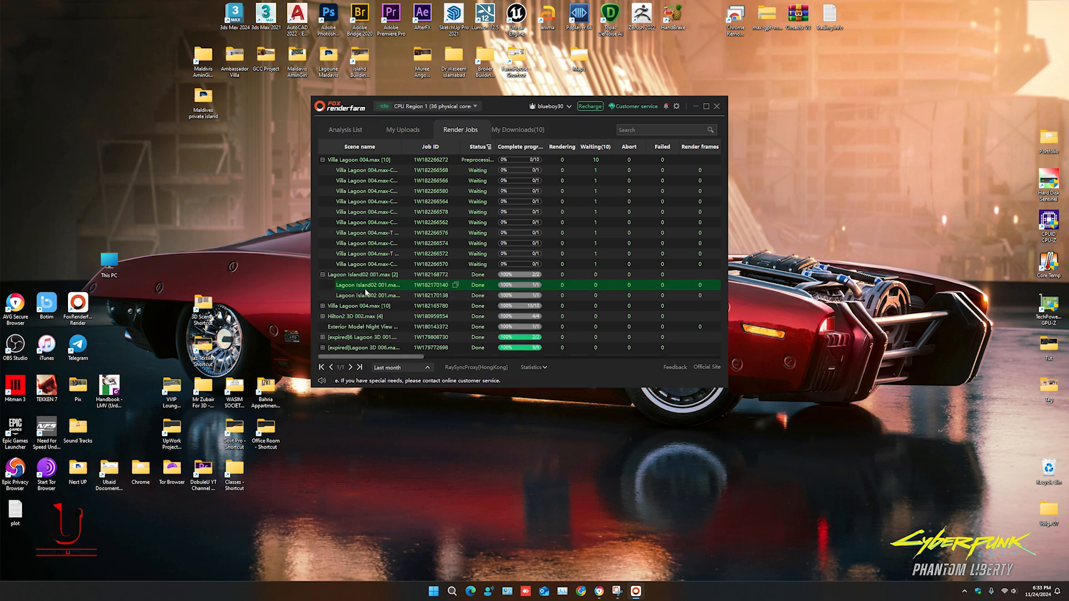
{"action": "right_click", "coordinate": [366, 292]}
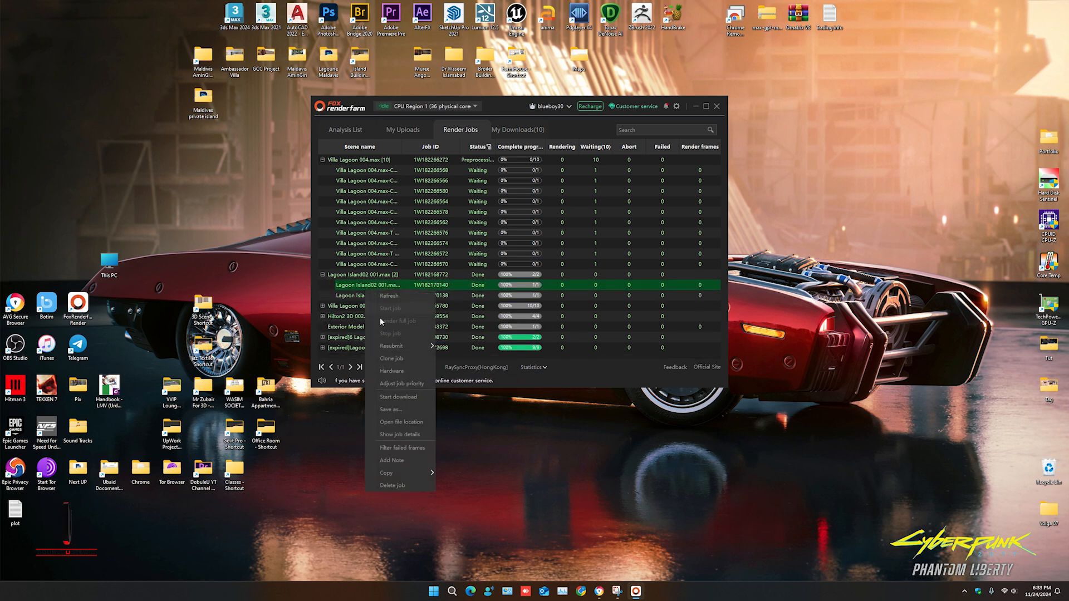
{"action": "left_click", "coordinate": [405, 423]}
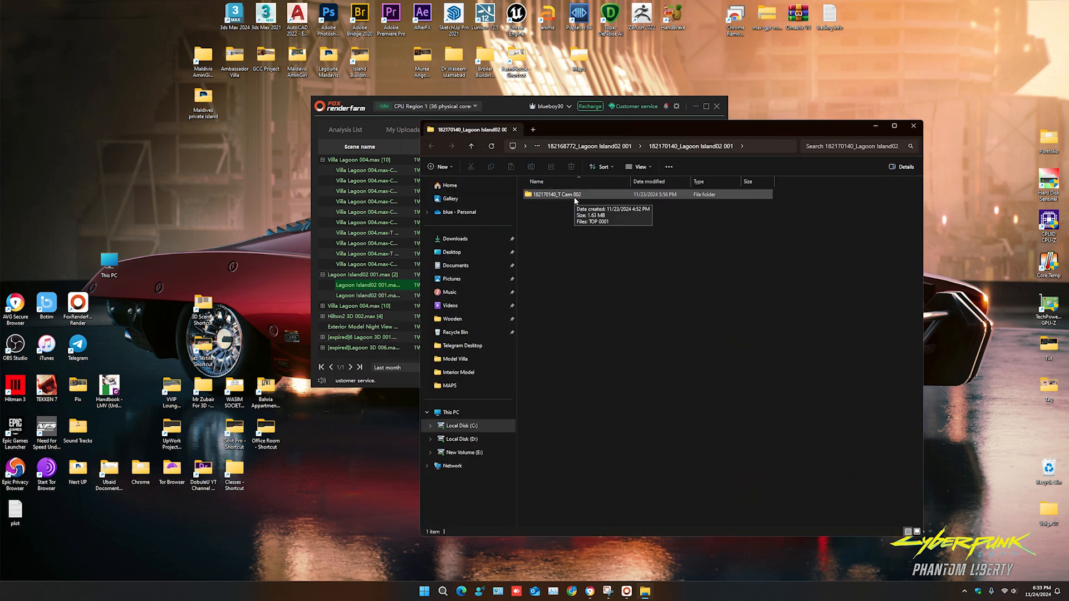
- Open the TOP 0001 render from the T Cam 002 folder, examine it, and close the image and folder
{"action": "double_click", "coordinate": [574, 198]}
{"action": "double_click", "coordinate": [544, 207]}
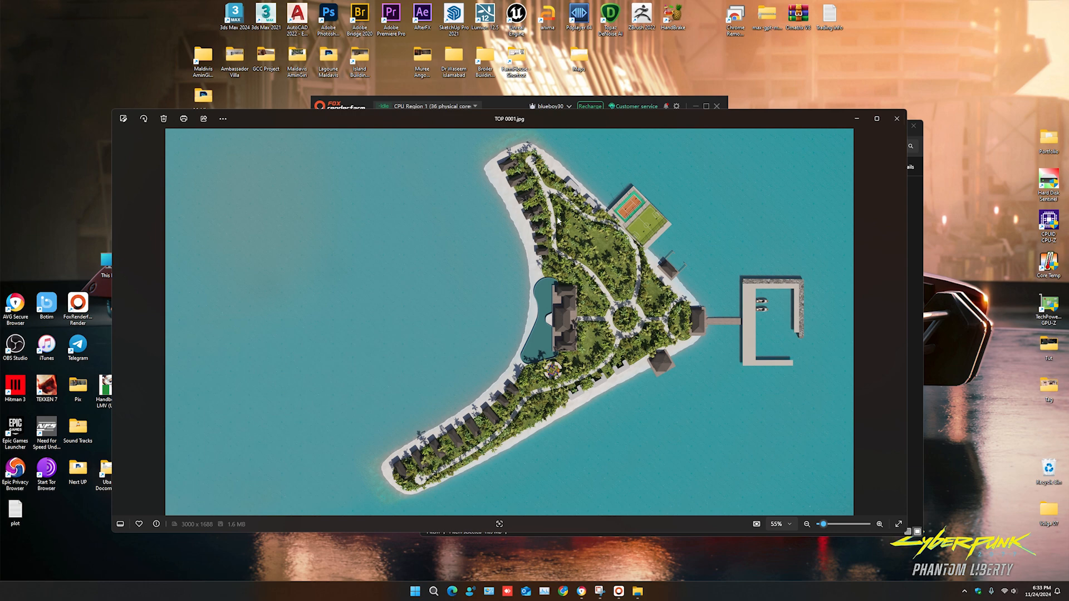
{"action": "scroll", "coordinate": [710, 222], "scroll_direction": "up", "scroll_amount": 1}
{"action": "scroll", "coordinate": [718, 283], "scroll_direction": "down", "scroll_amount": 1}
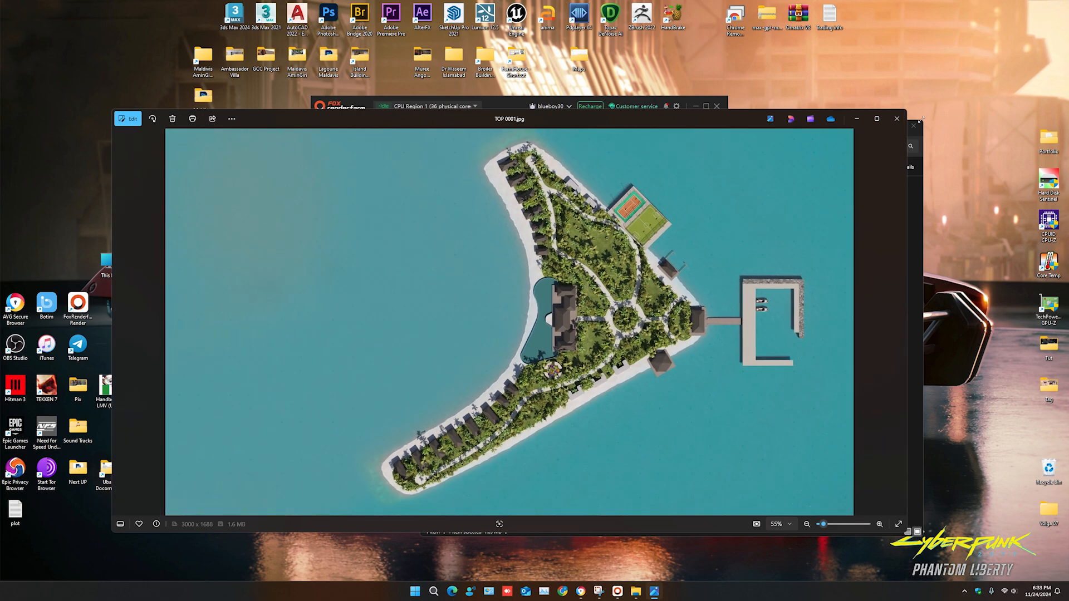
{"action": "left_click", "coordinate": [896, 119]}
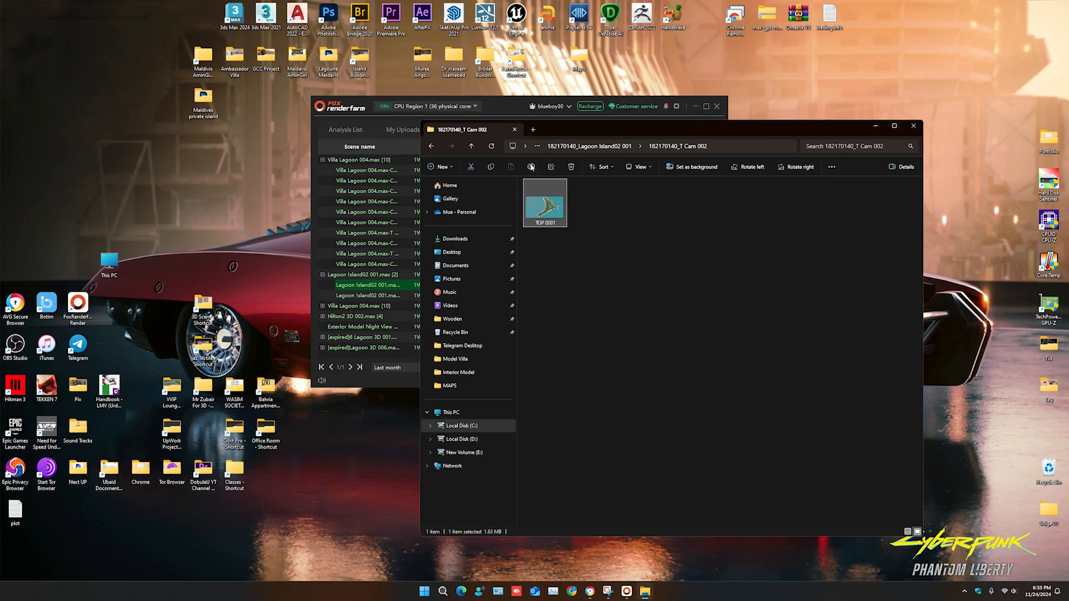
{"action": "left_click", "coordinate": [514, 130]}
{"action": "left_click", "coordinate": [482, 131]}
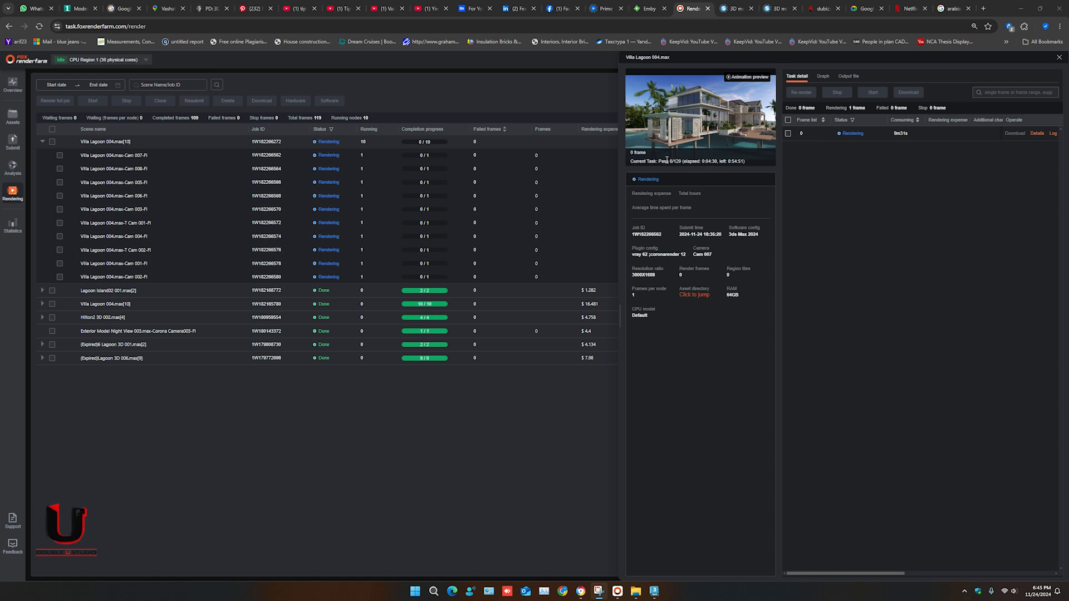
- Enlarge the in-progress render preview of Villa Lagoon 004 Cam 007 in the web console, and close the preview and details
{"action": "left_click", "coordinate": [739, 137]}
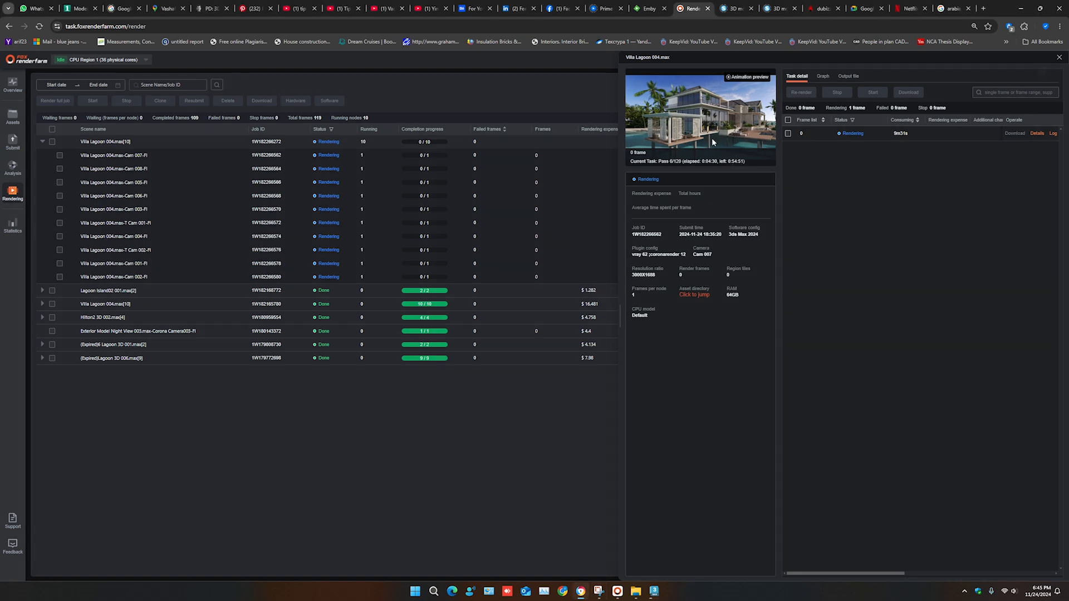
{"action": "left_click", "coordinate": [712, 142]}
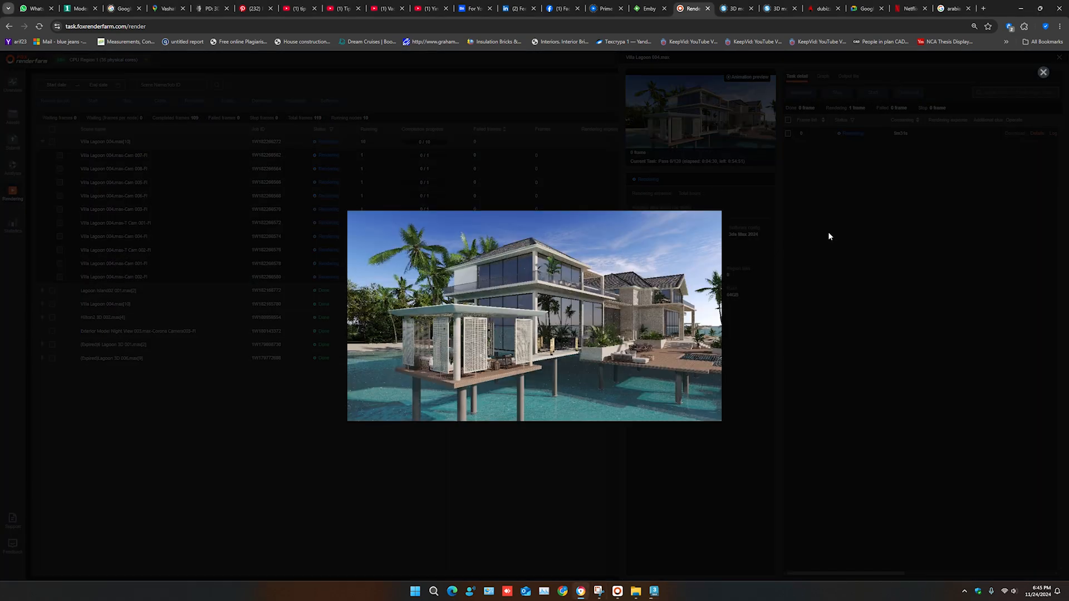
{"action": "left_click", "coordinate": [1043, 73]}
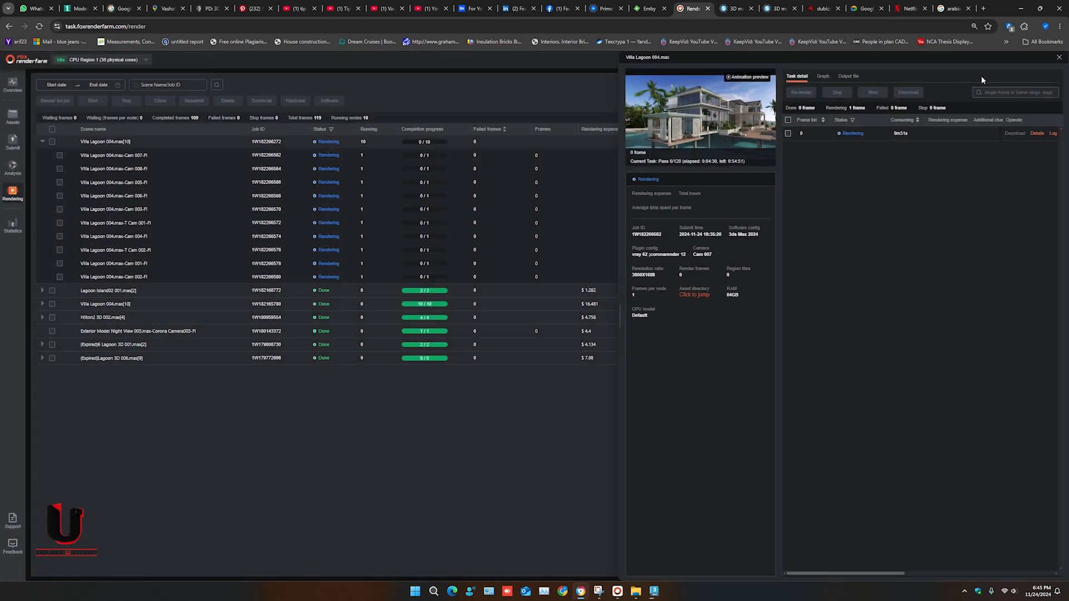
{"action": "left_click", "coordinate": [1057, 59]}
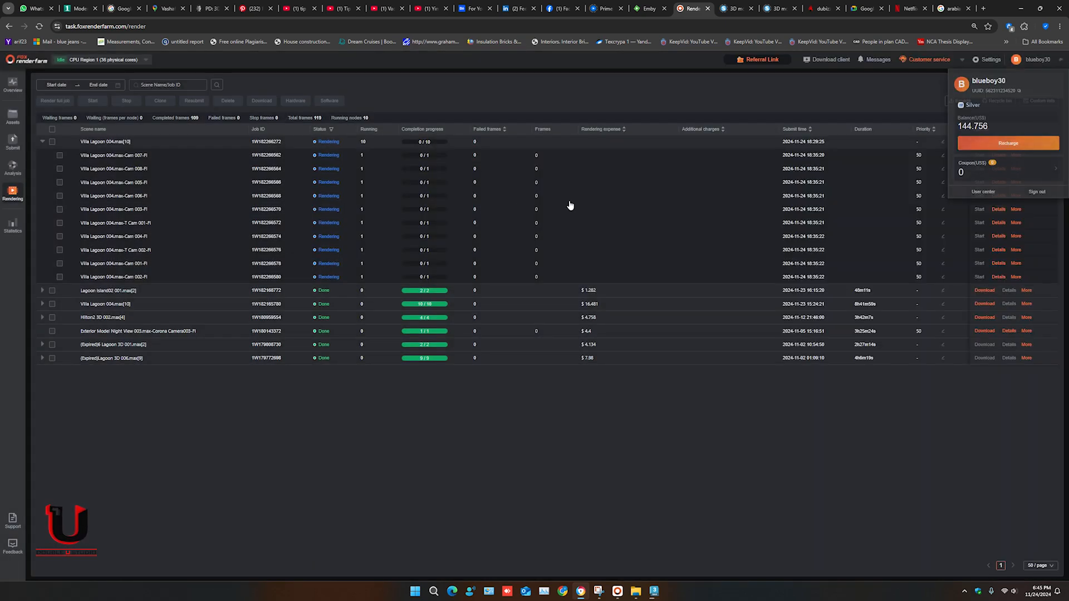
- Open the Villa Lagoon 004 Cam 005 task details, enlarge its in-progress render preview, and close both
{"action": "left_click", "coordinate": [105, 184]}
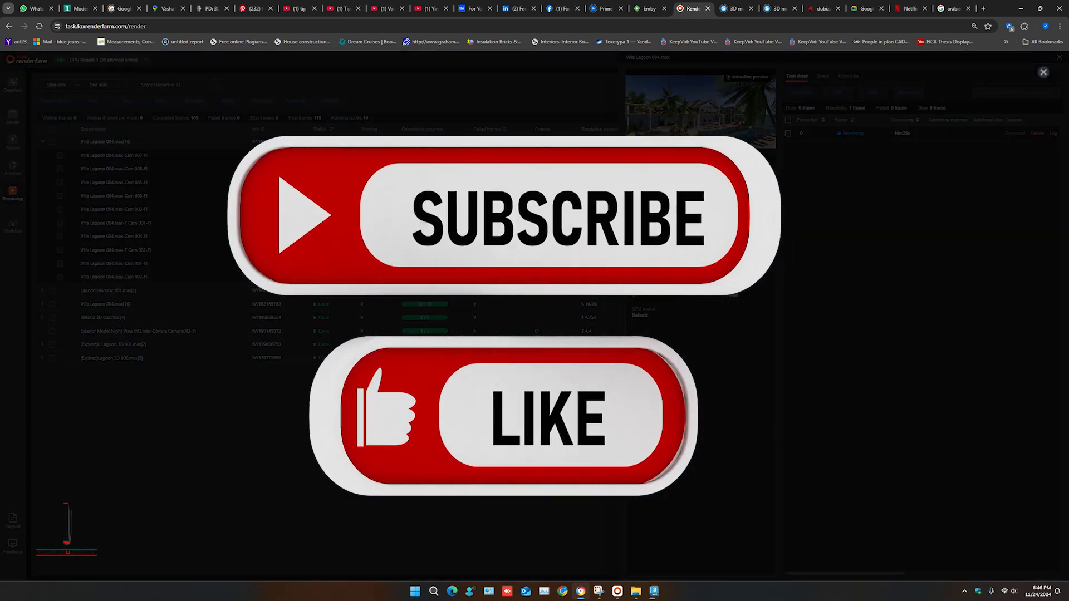
{"action": "left_click", "coordinate": [703, 163]}
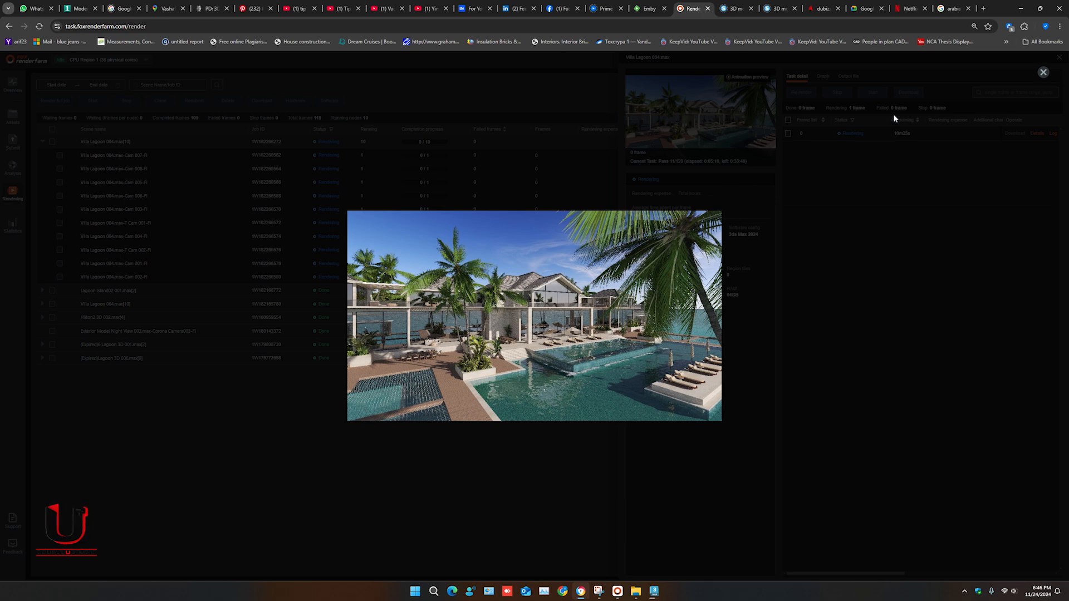
{"action": "left_click", "coordinate": [1043, 73]}
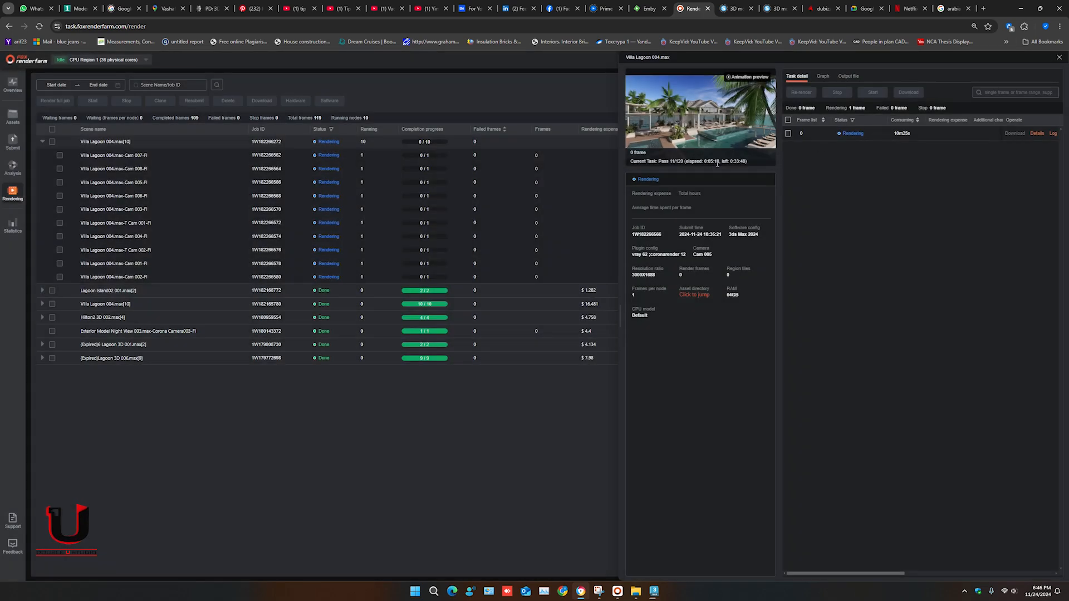
{"action": "left_click", "coordinate": [1059, 58]}
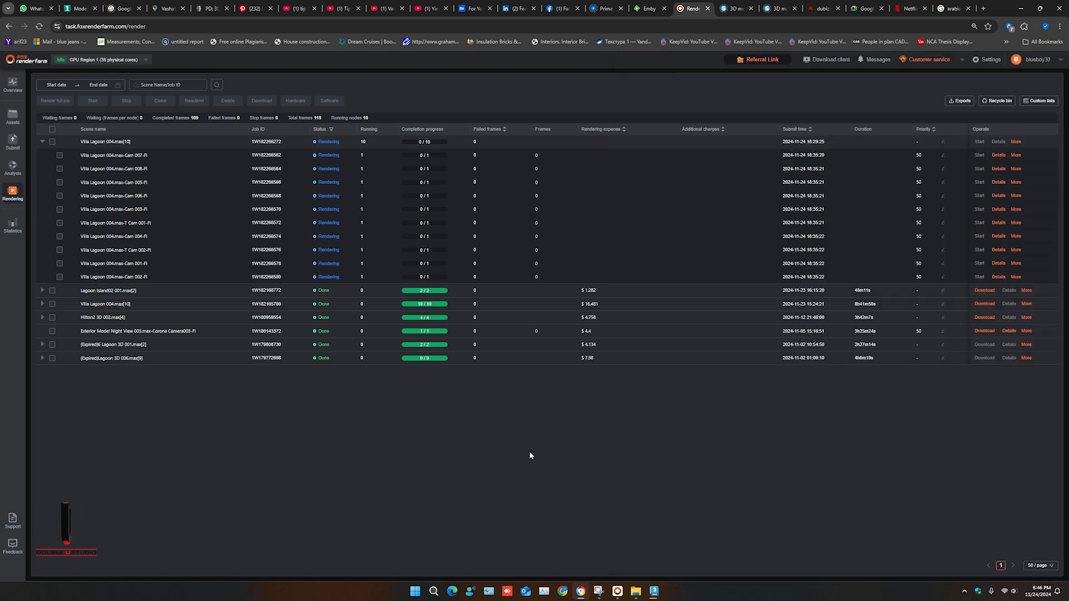